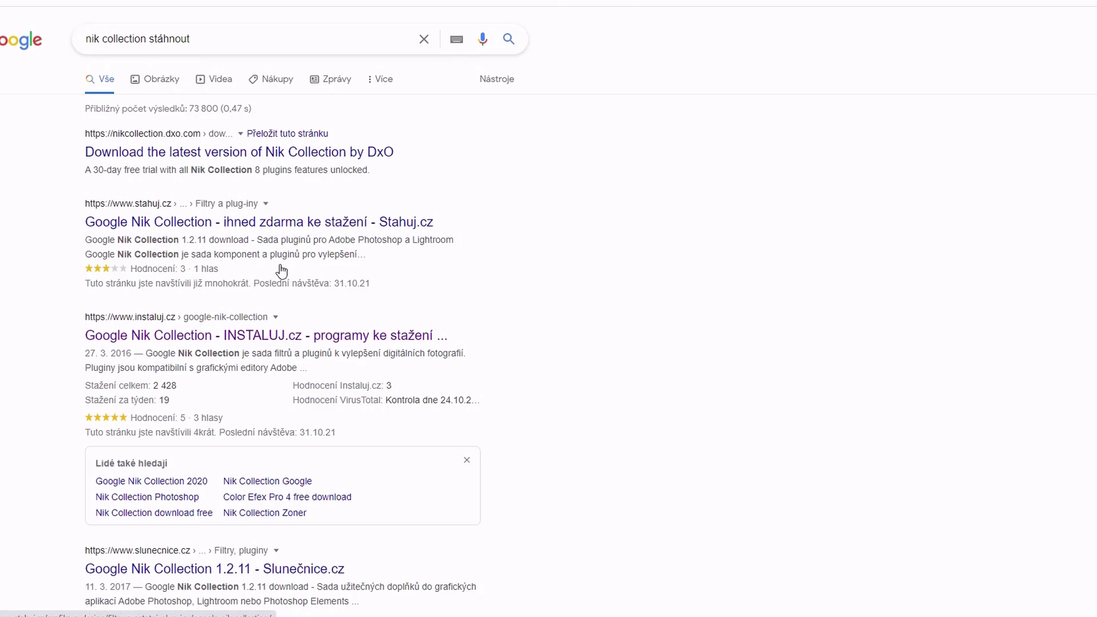
- Download the Google Nik Collection 1.2.11 installer from its INSTALUJ.cz product page
left_click(273, 337)
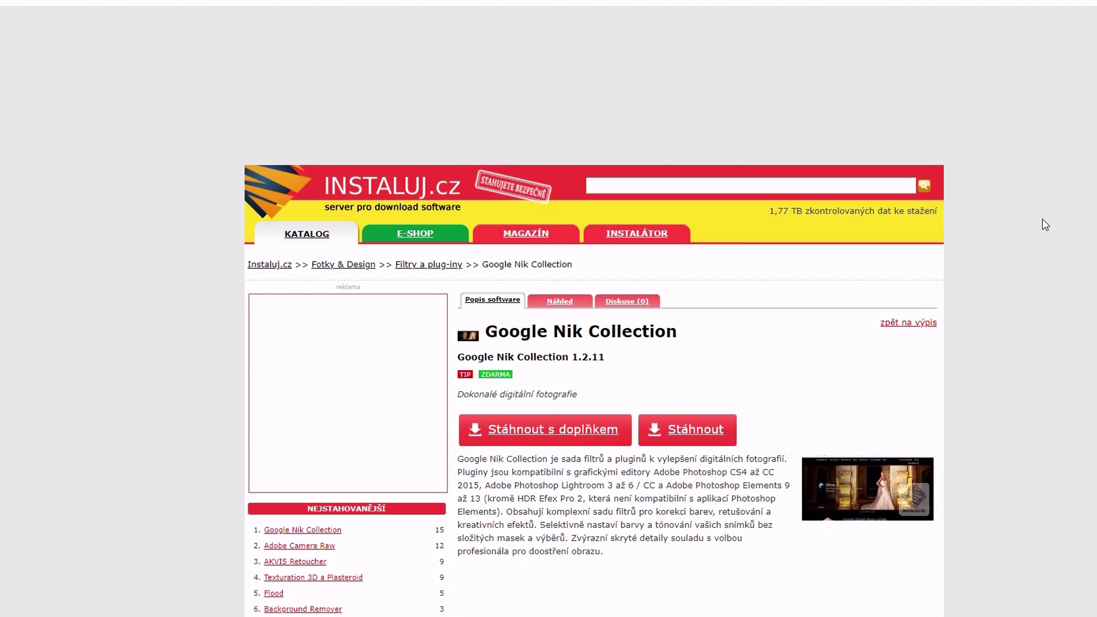
scroll(1043, 212, "down", 3)
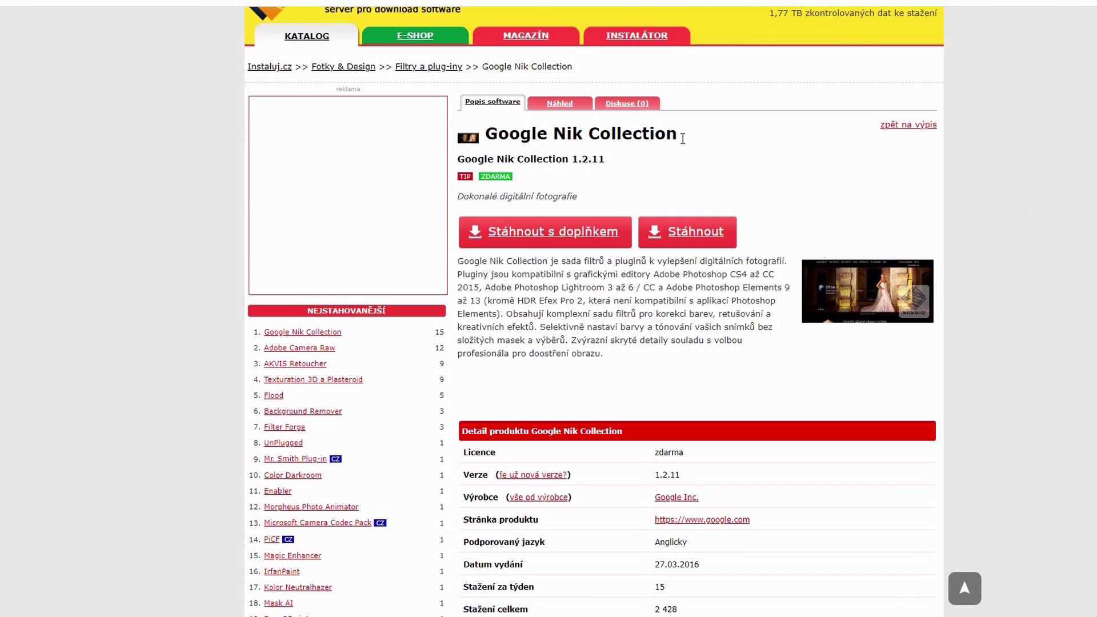
scroll(817, 490, "down", 4)
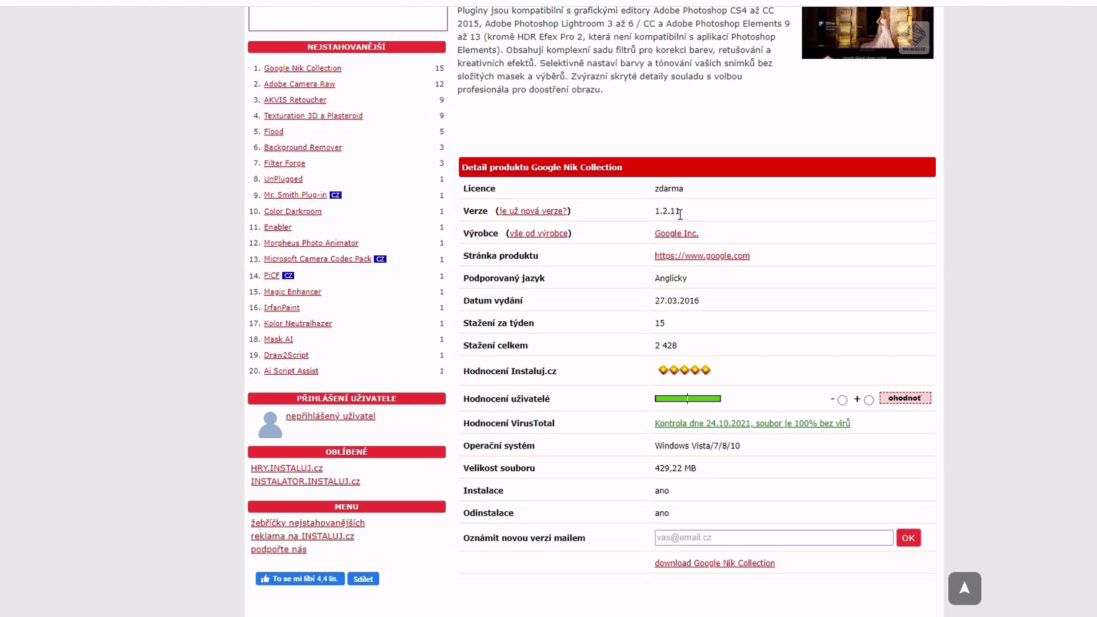
scroll(773, 241, "up", 6)
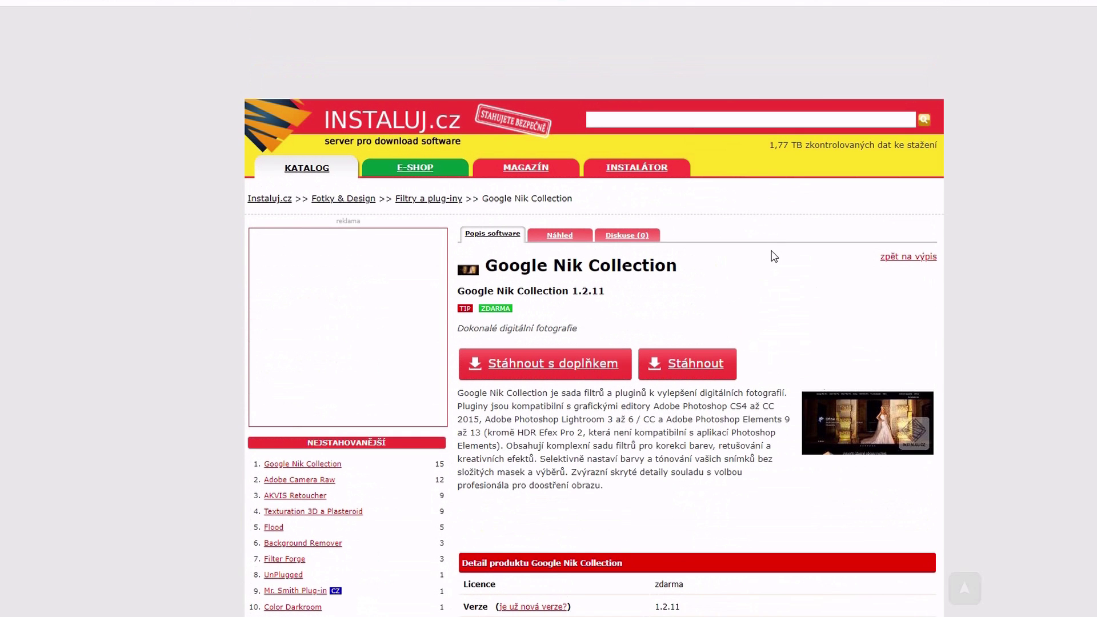
scroll(714, 244, "down", 2)
left_click(697, 234)
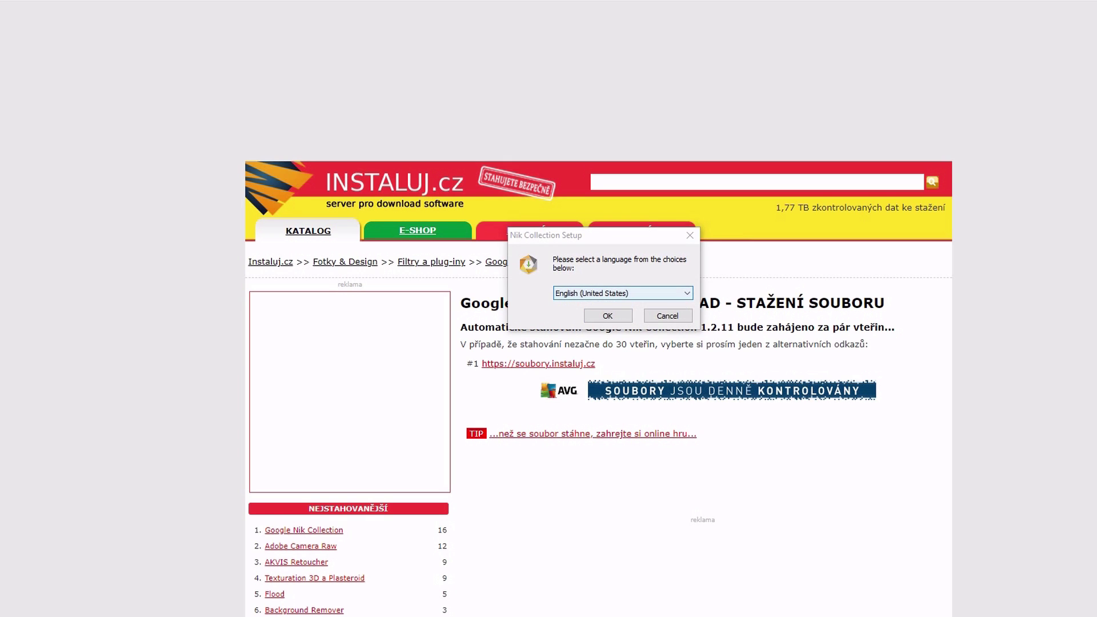
- Accept English (United States), the license terms and the default C:\Program Files\Google\Nik Collection folder
left_click(623, 293)
key("Return")
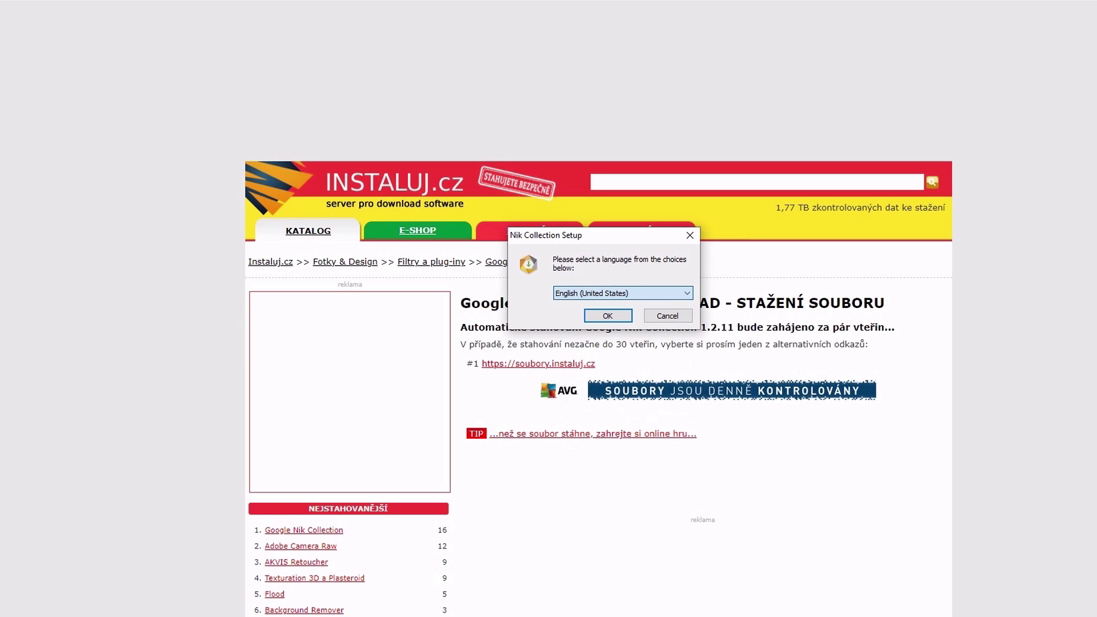
key("Return")
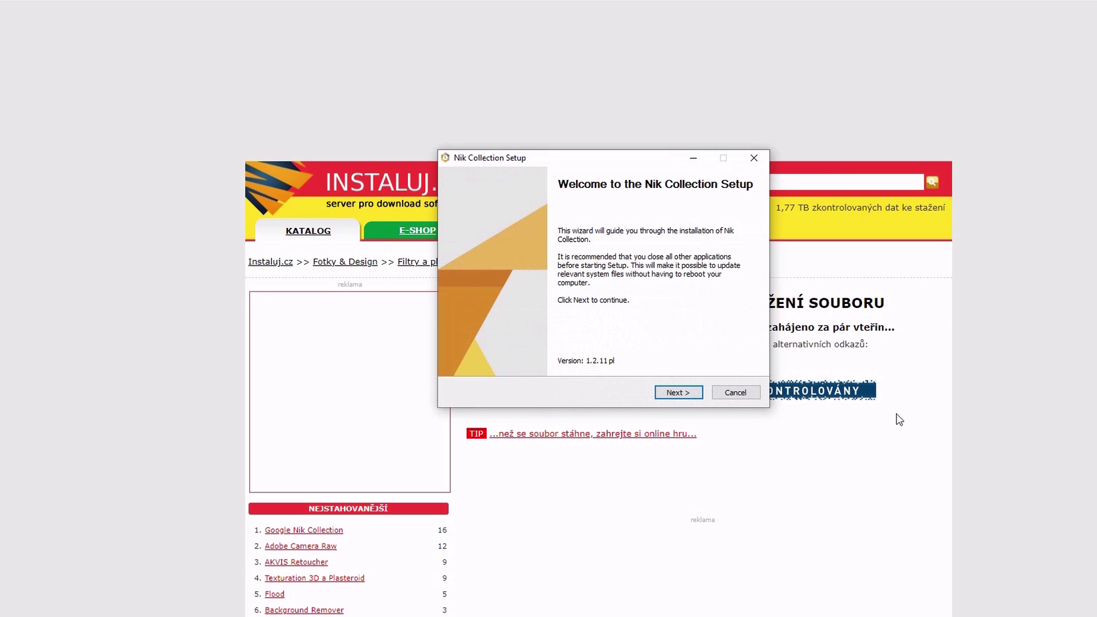
key("Return")
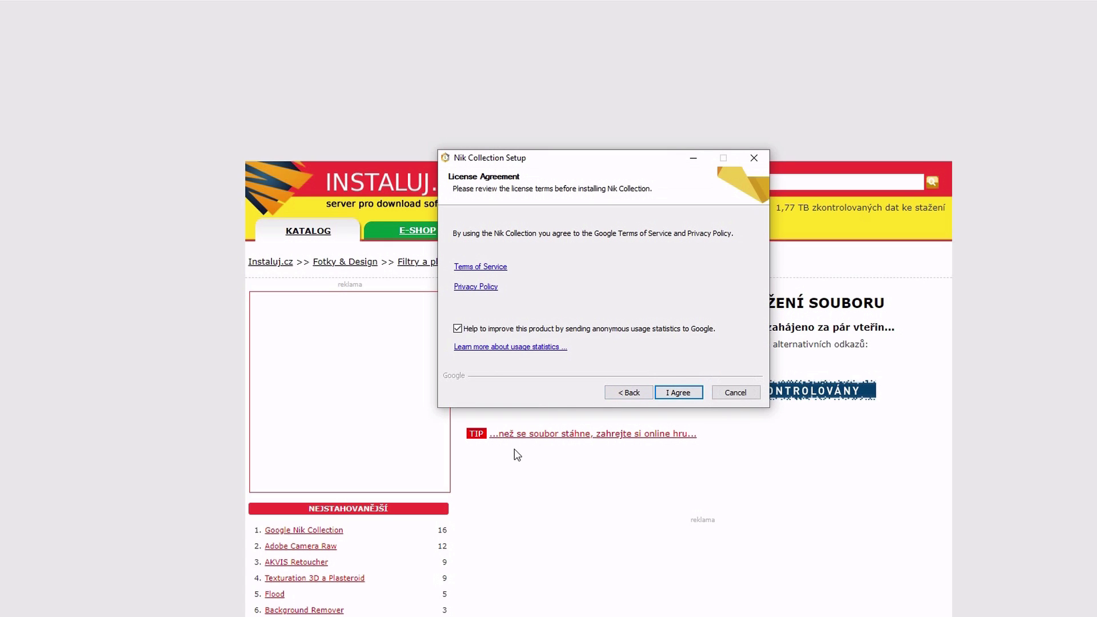
left_click(679, 392)
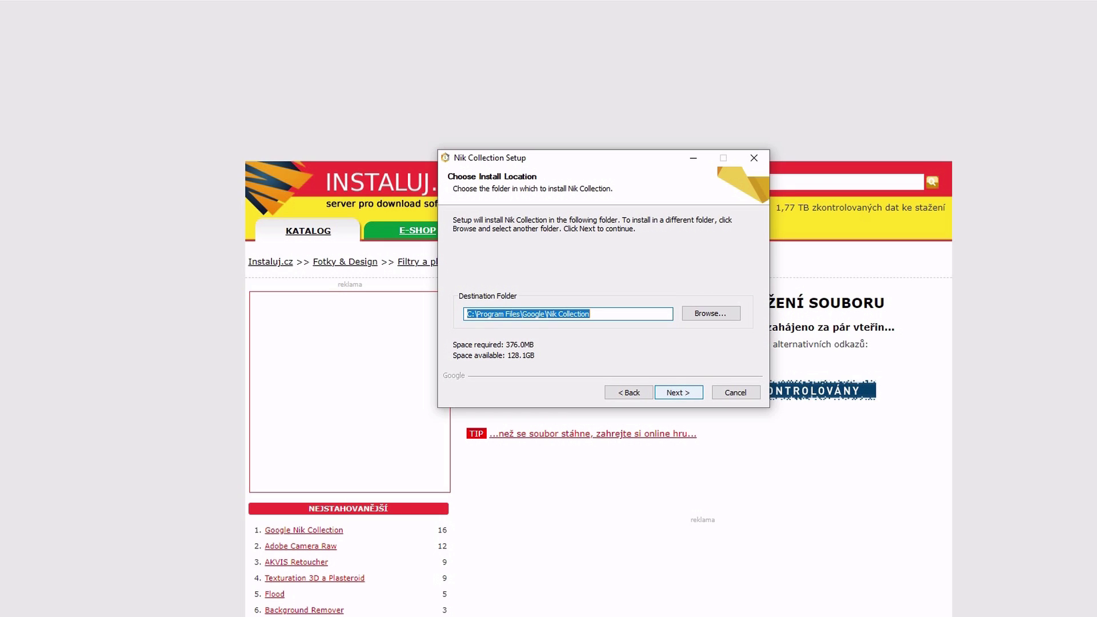
left_click(679, 392)
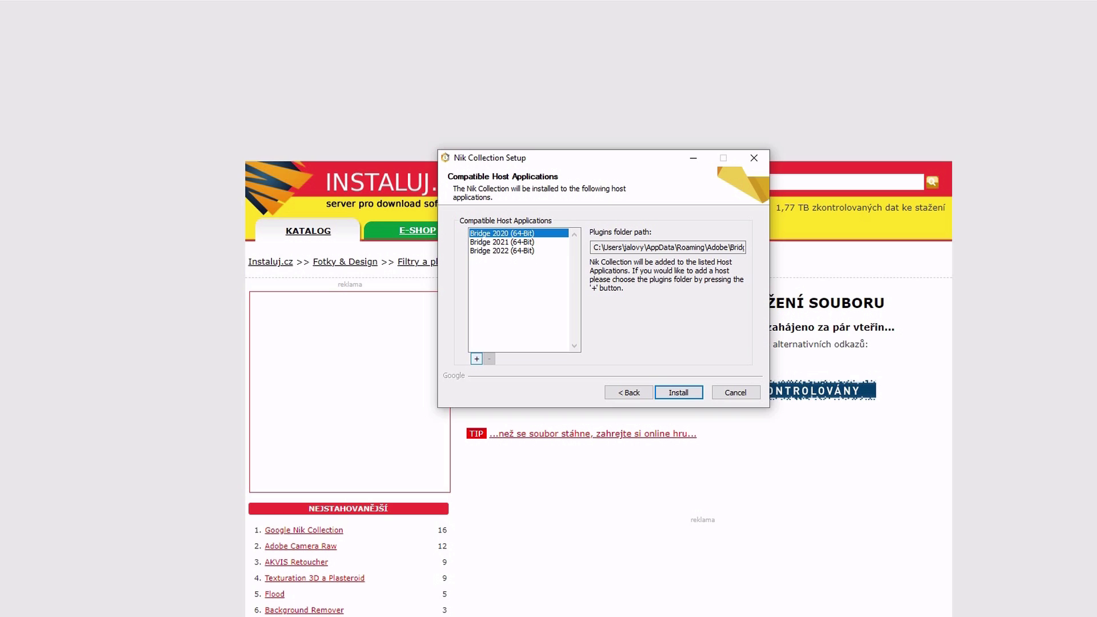
- Add C:\Program Files\Adobe\Adobe Photoshop 2022\Plug-ins as a host folder and install
left_click(476, 359)
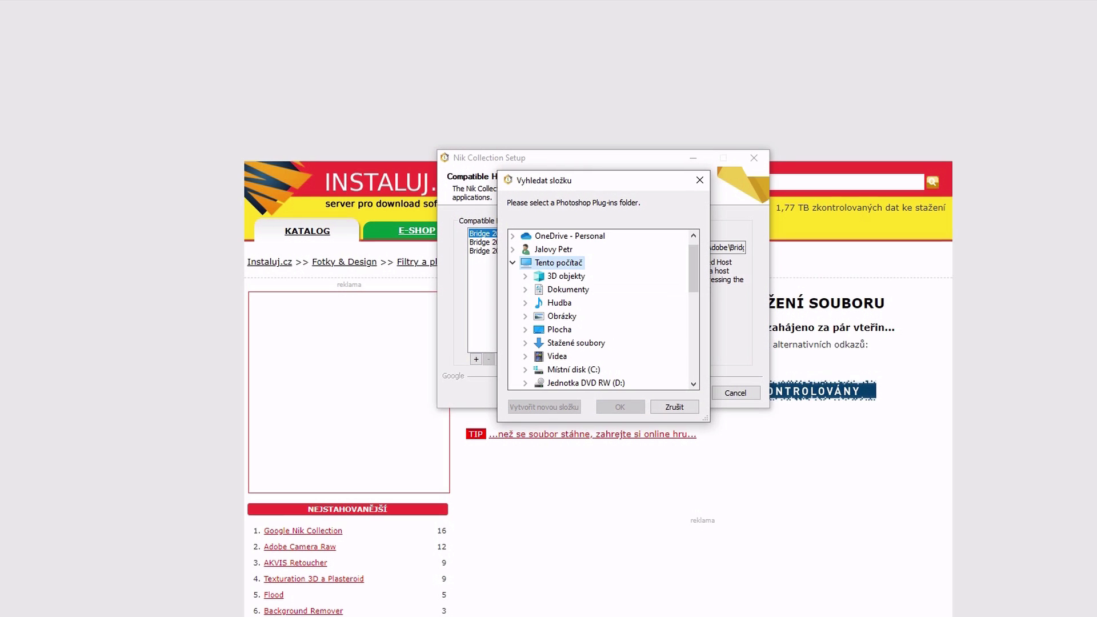
double_click(573, 369)
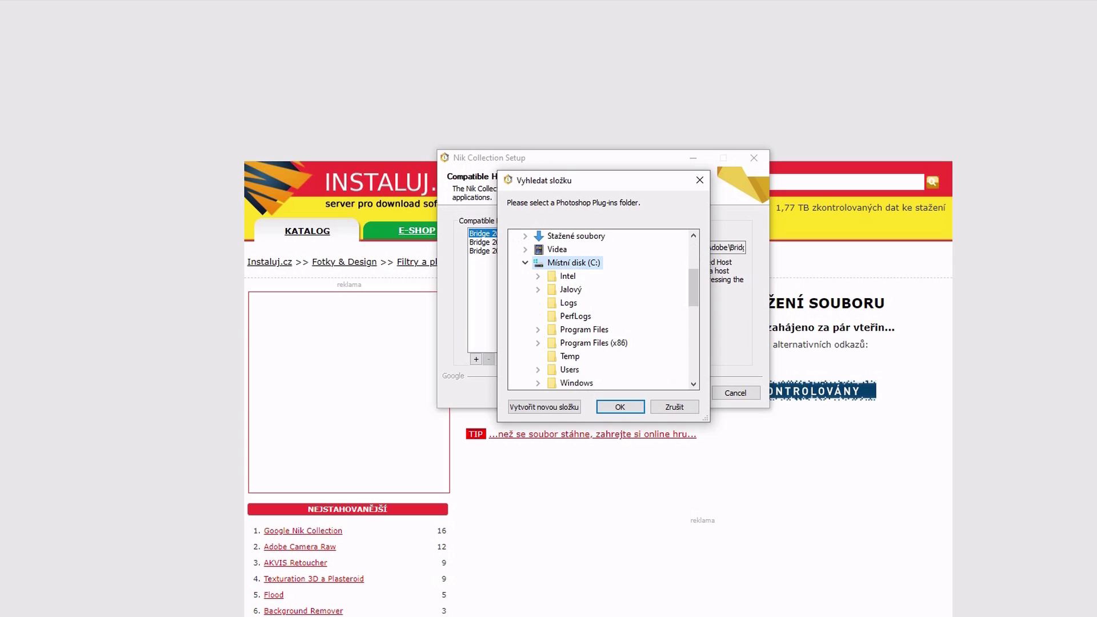
double_click(584, 330)
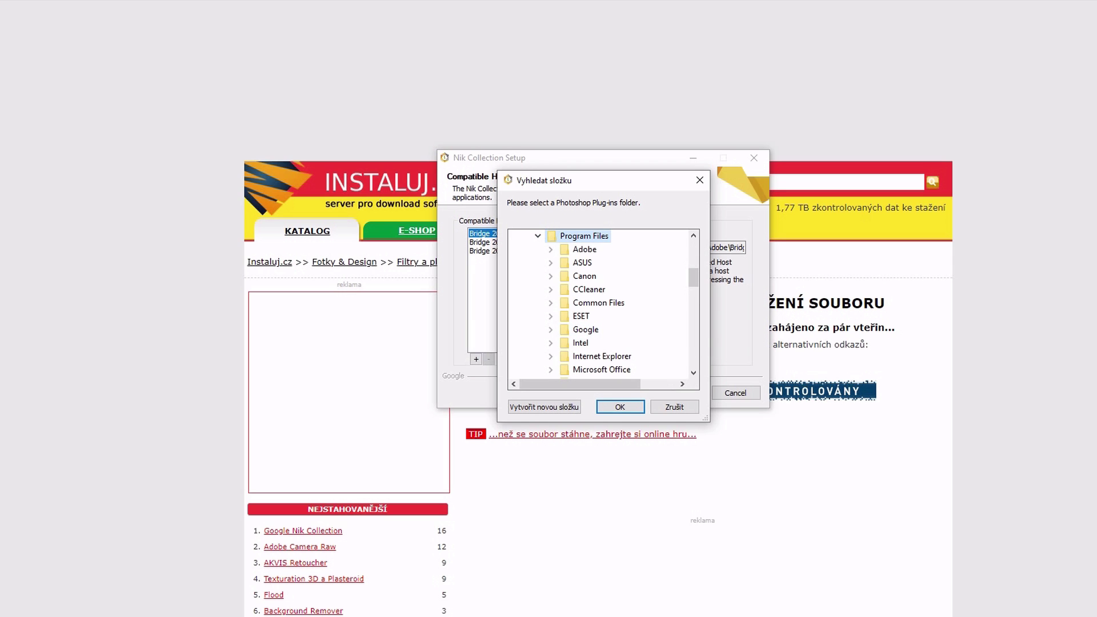
double_click(583, 249)
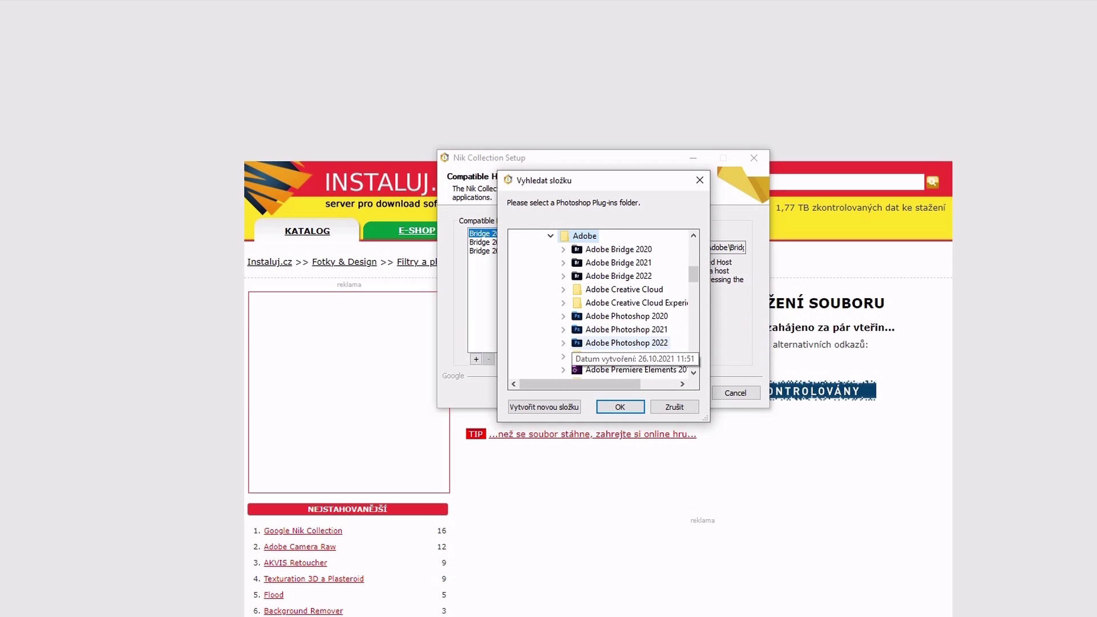
double_click(626, 343)
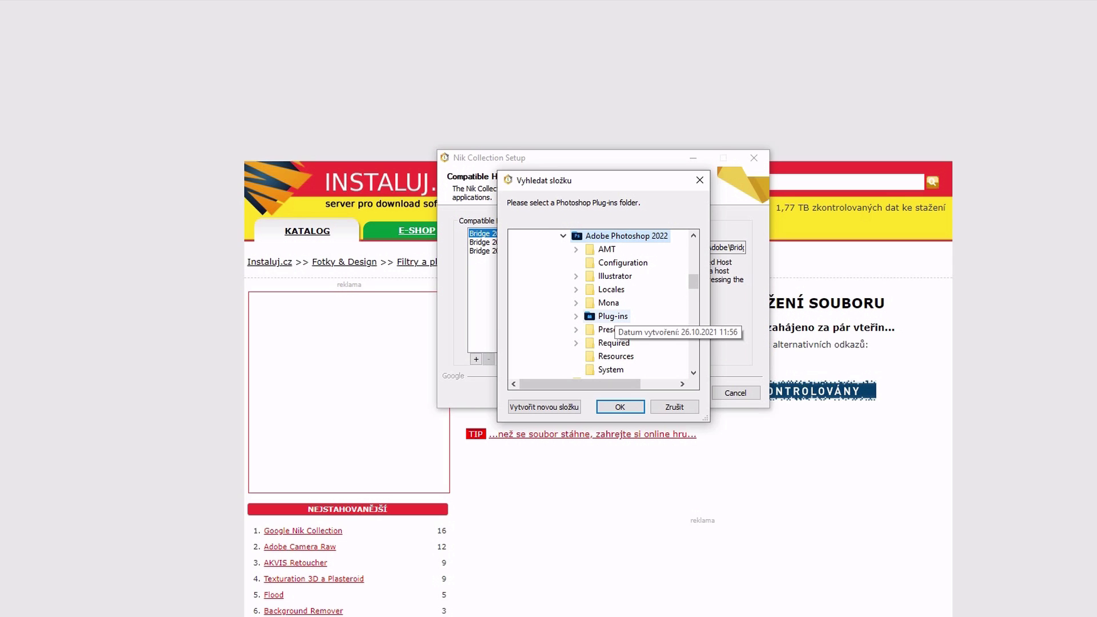
double_click(612, 316)
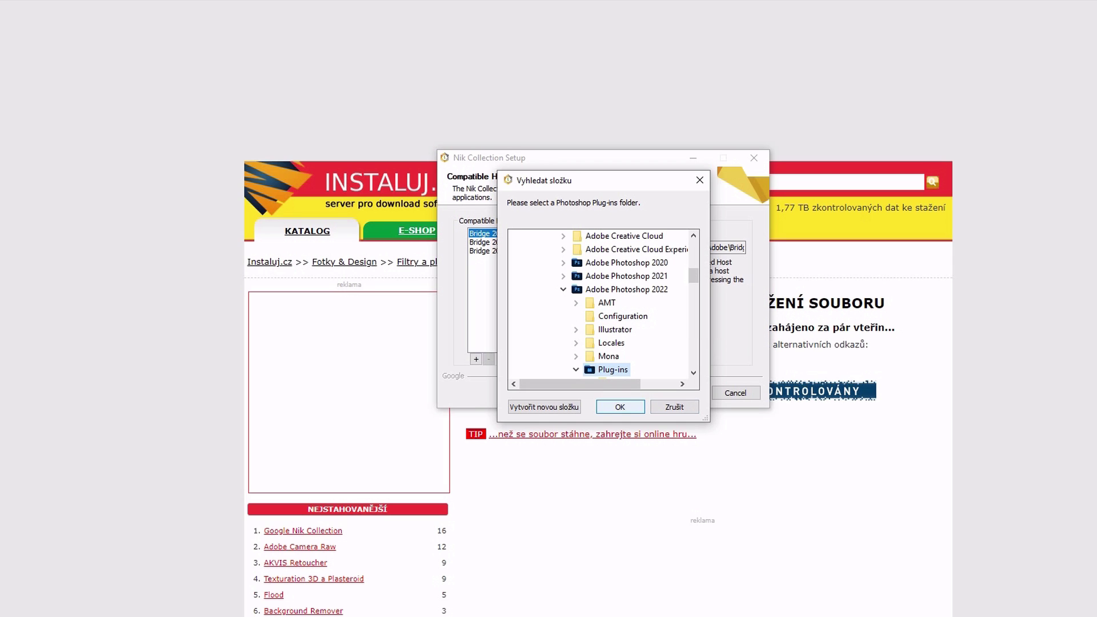
left_click_drag(692, 276, 692, 285)
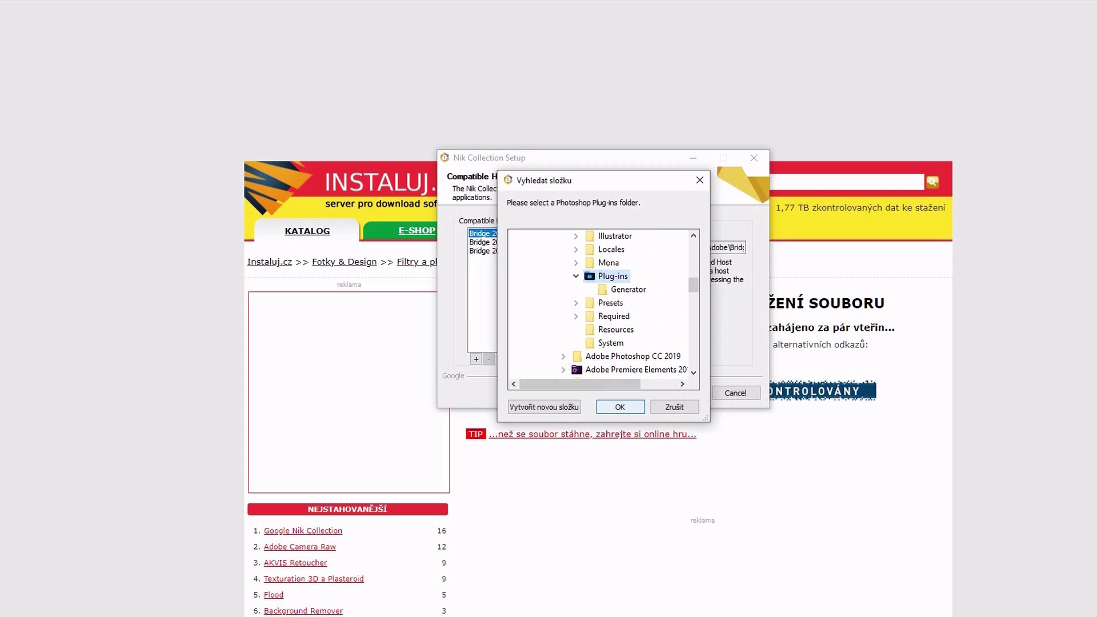
left_click(620, 407)
left_click(678, 392)
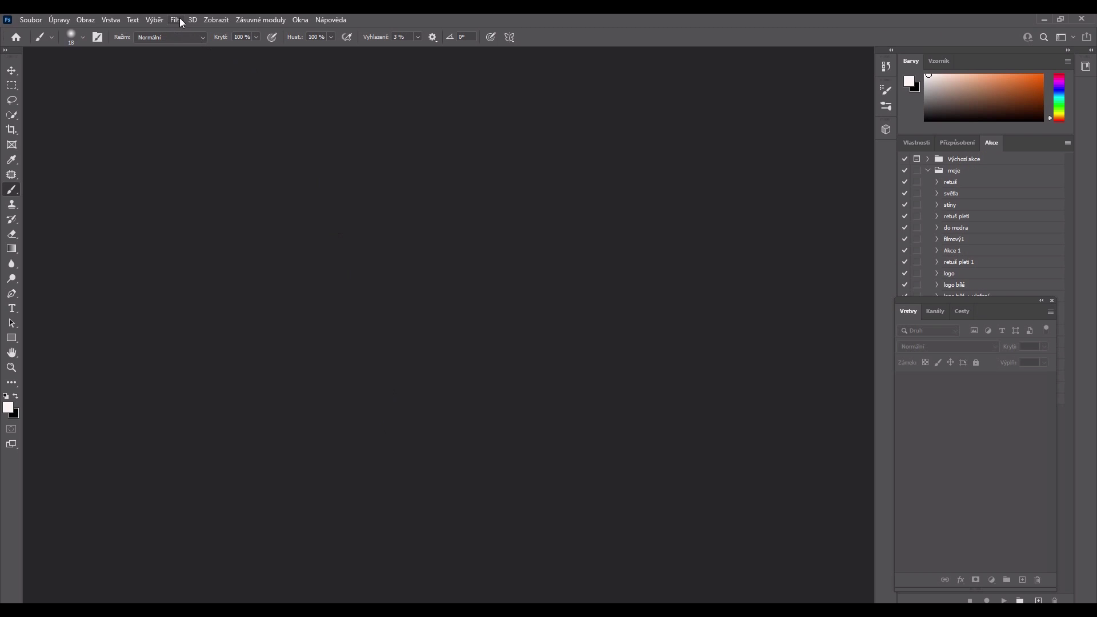
- Open the JPG forest photo of the woman and wolf from the portfolio folder
left_click(178, 20)
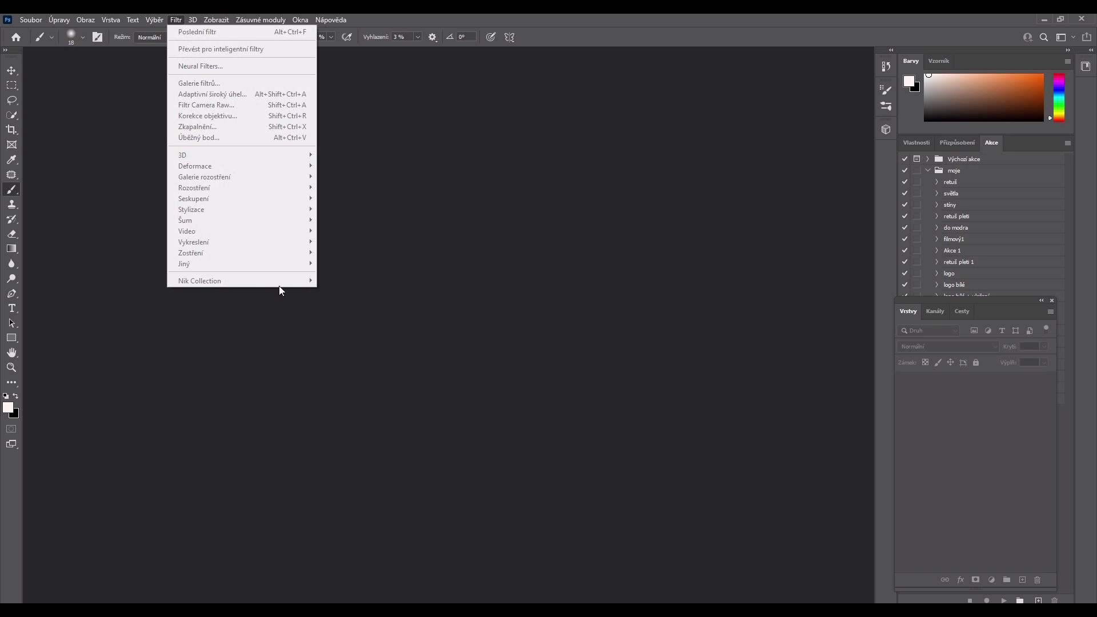
left_click(29, 21)
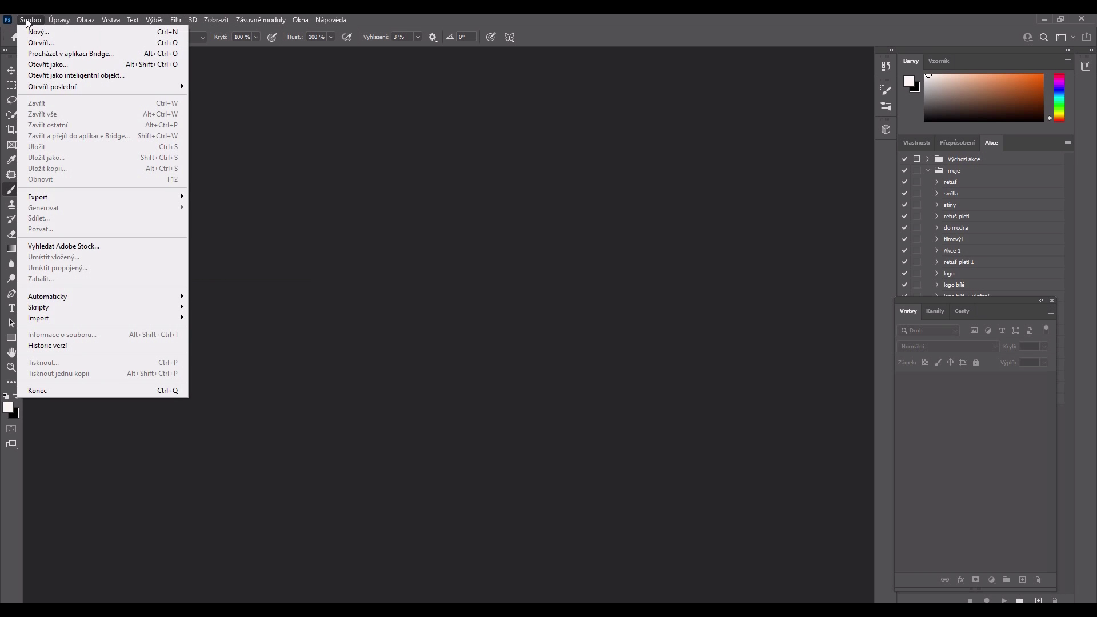
left_click(31, 21)
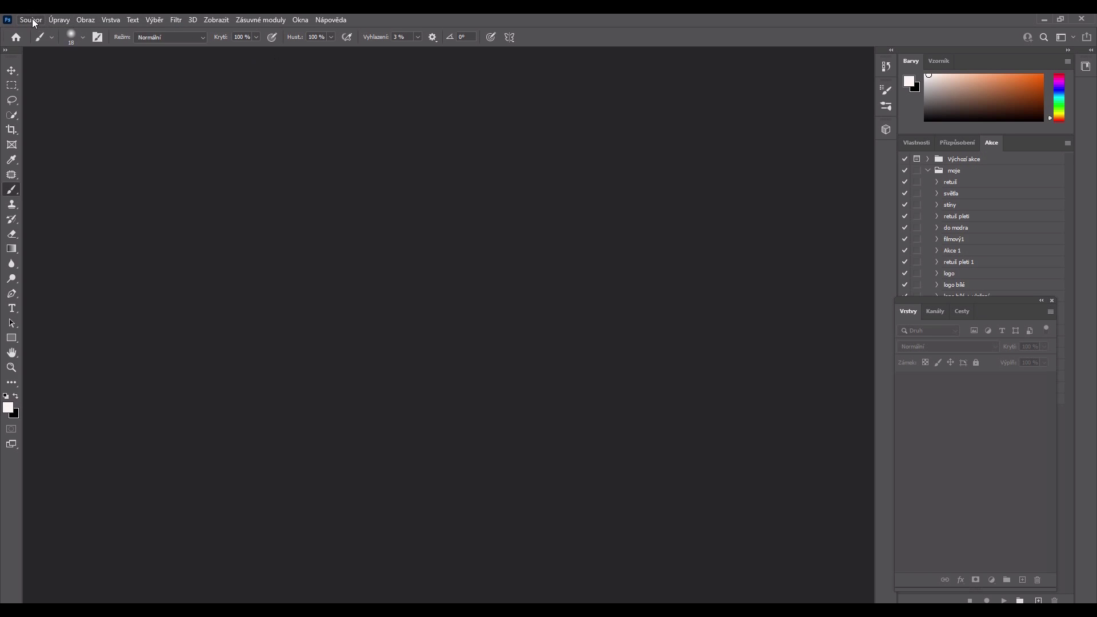
left_click(36, 21)
left_click(35, 43)
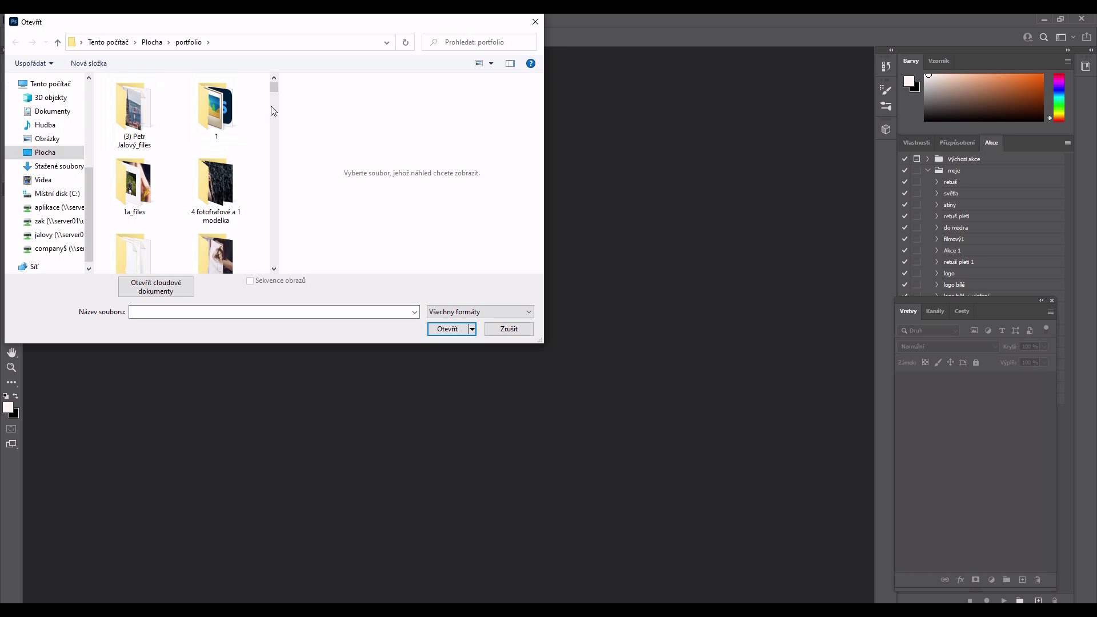
mouse_move(273, 88)
left_mouse_down()
mouse_move(274, 130)
mouse_move(280, 122)
left_mouse_up()
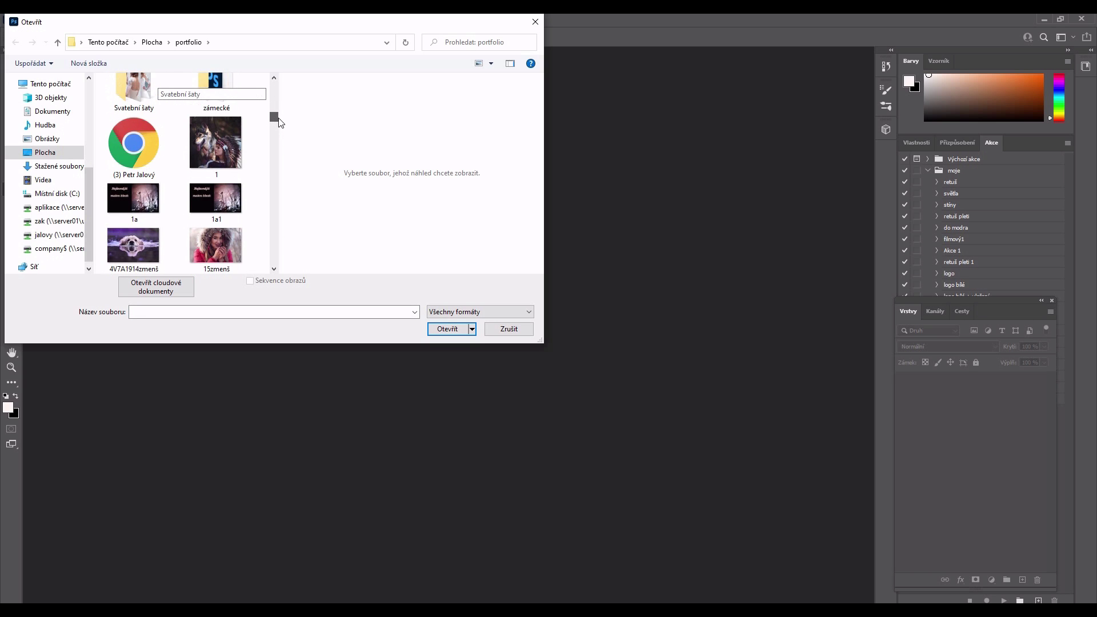
left_click_drag(281, 122, 275, 138)
double_click(228, 225)
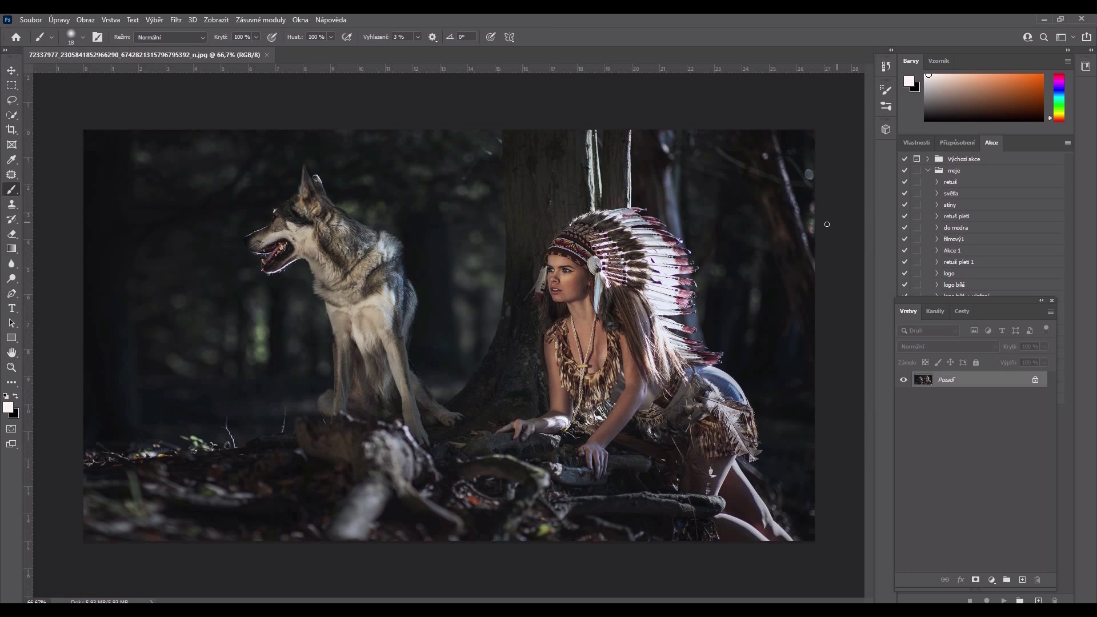
- Duplicate the background layer with Ctrl+J and run Nik Collection's Color Efex Pro 4 on it
key("ctrl+j")
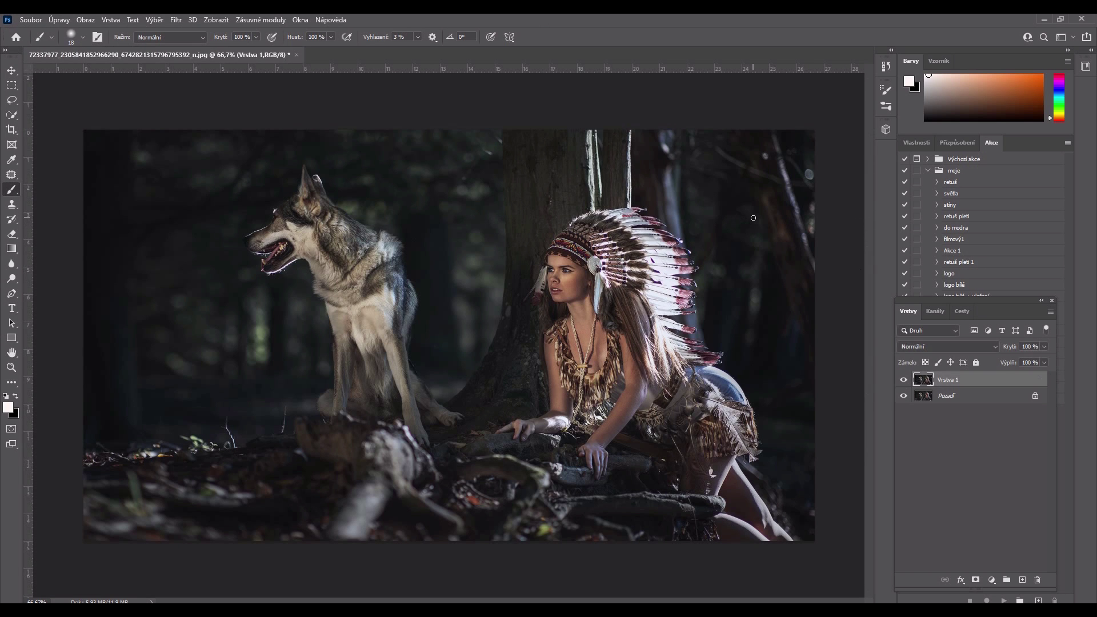
left_click(176, 20)
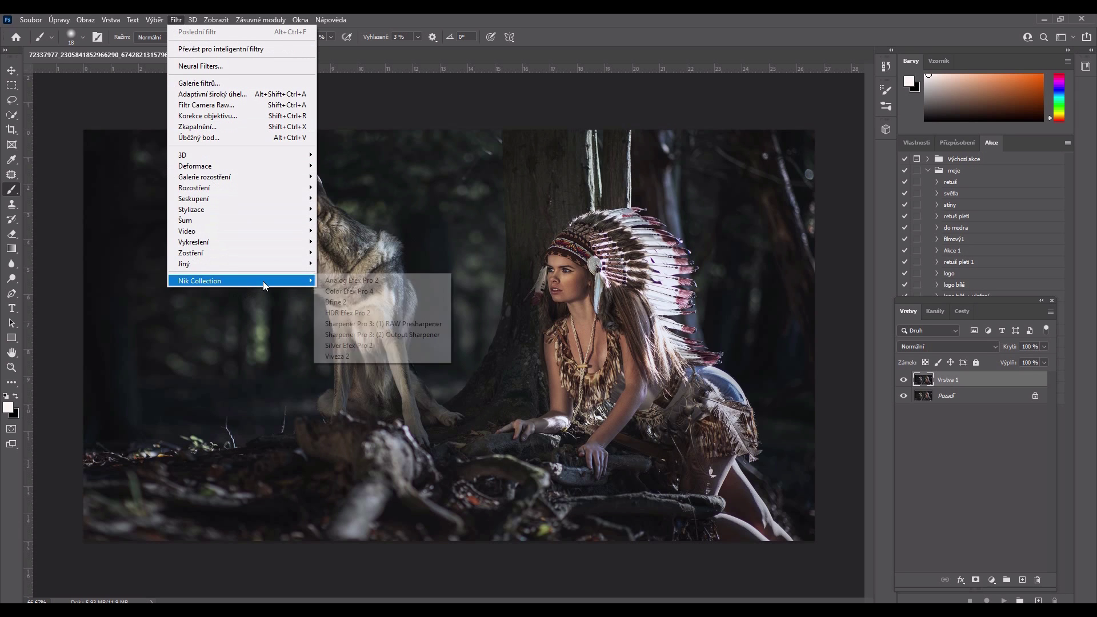
mouse_move(200, 280)
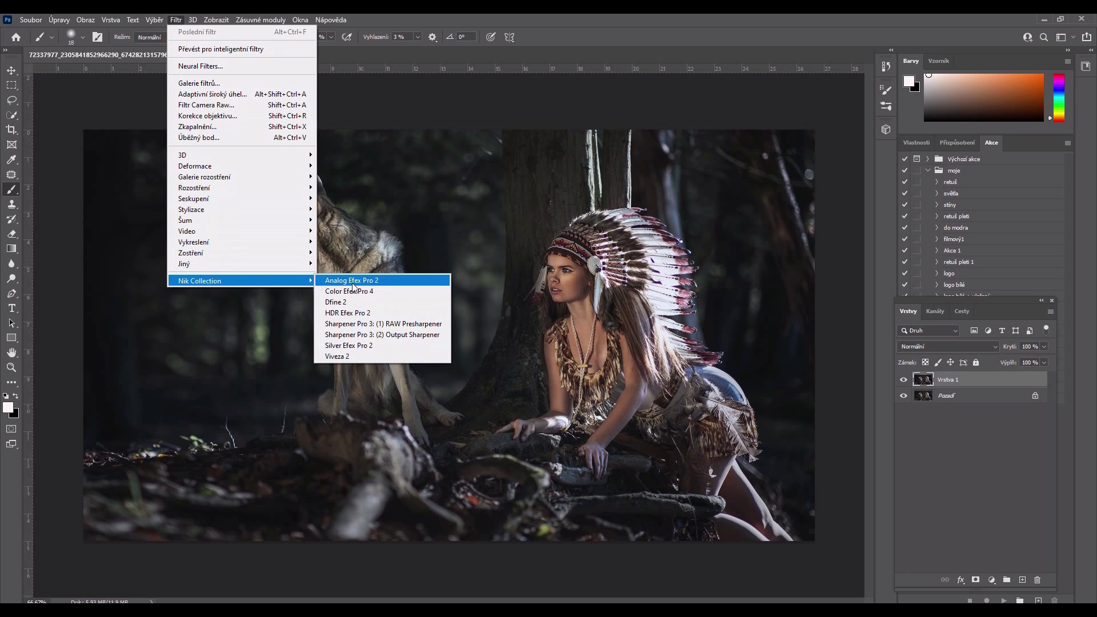
left_click(350, 293)
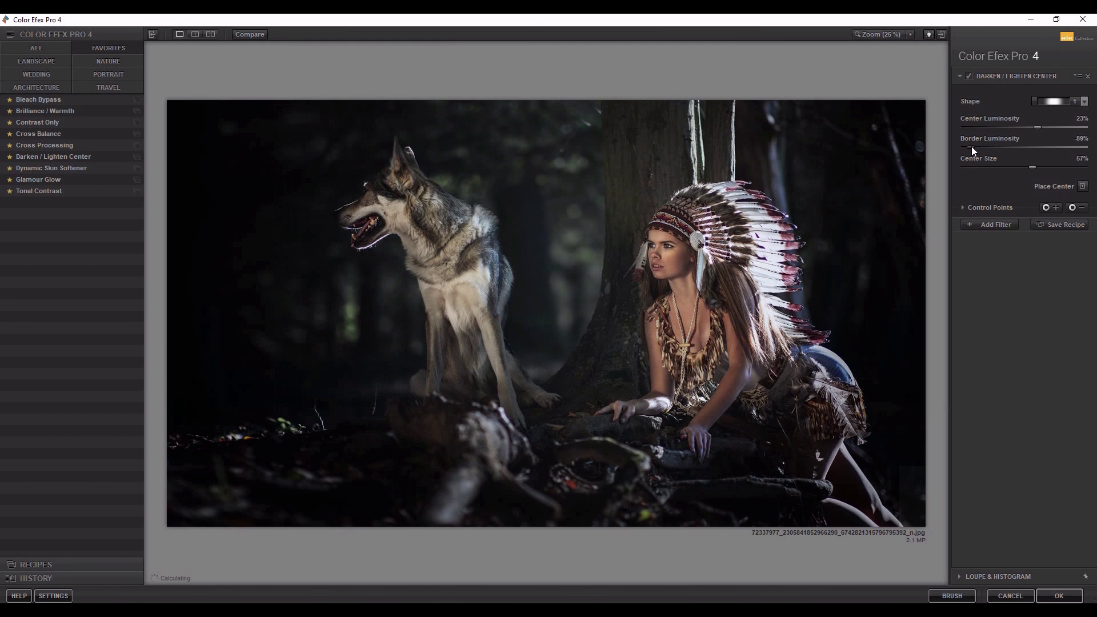
- Set Border Luminosity to -31%, enlarge Center Size, and add control points on wolf and headdress
left_click_drag(973, 147, 1012, 150)
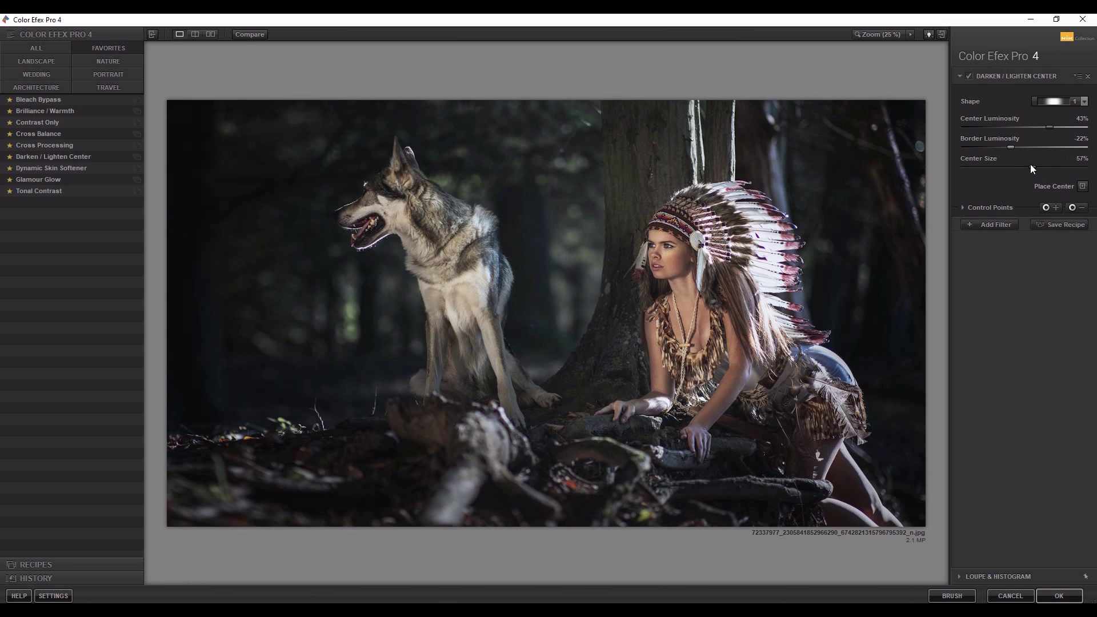
left_click_drag(1024, 165, 1005, 147)
left_click(1083, 207)
left_click(394, 203)
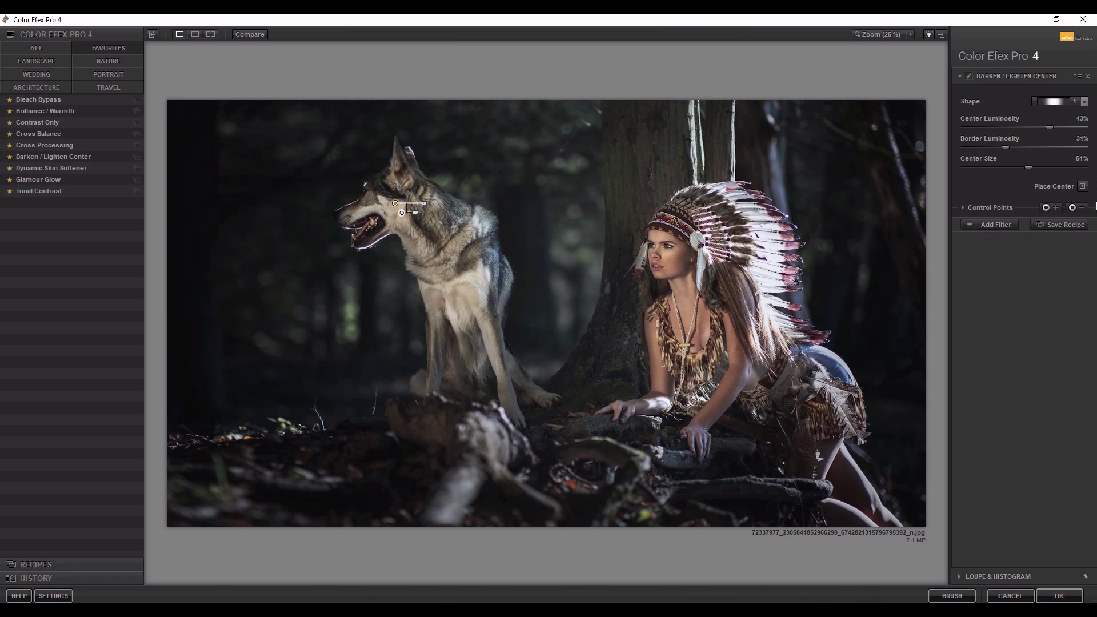
left_click(1073, 208)
left_click(774, 244)
left_click(1003, 224)
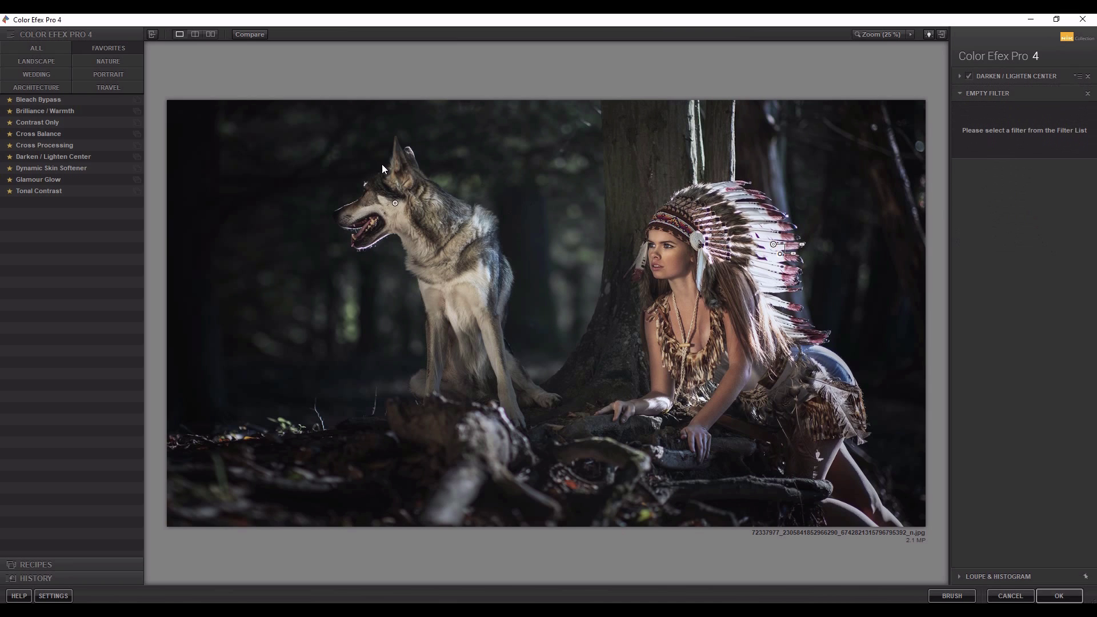
- Add Cross Balance using the Tungsten To Daylight (1) preset at 42% strength
left_click(35, 135)
left_click(1068, 118)
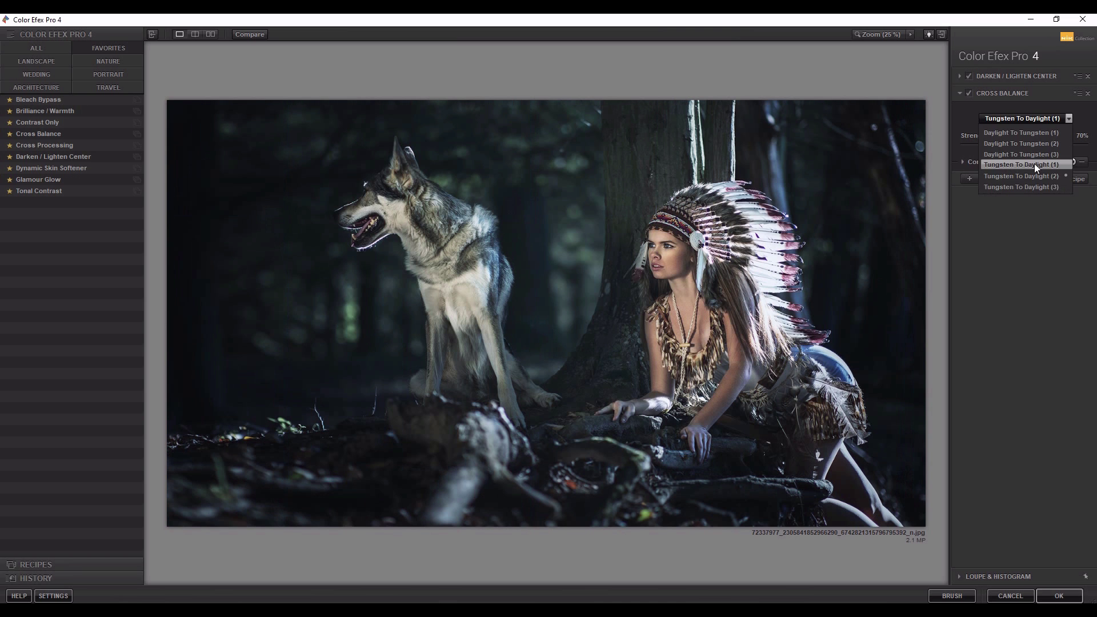
left_click(1034, 163)
left_click_drag(1047, 145, 950, 136)
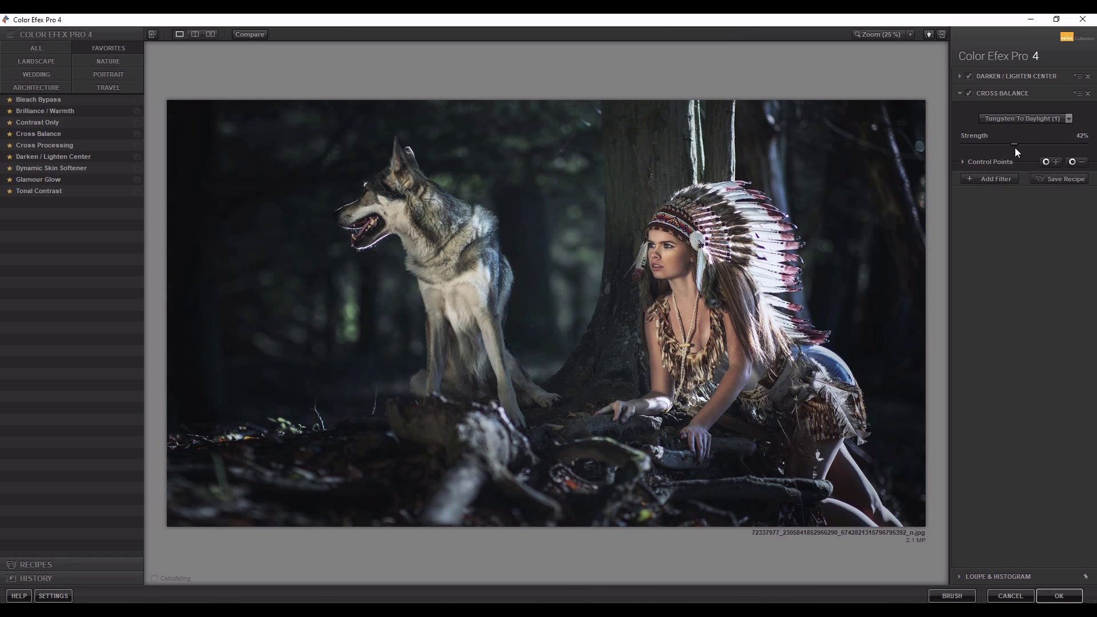
- Add a Tonal Contrast filter with its opacity faded to about 7%
left_click(989, 178)
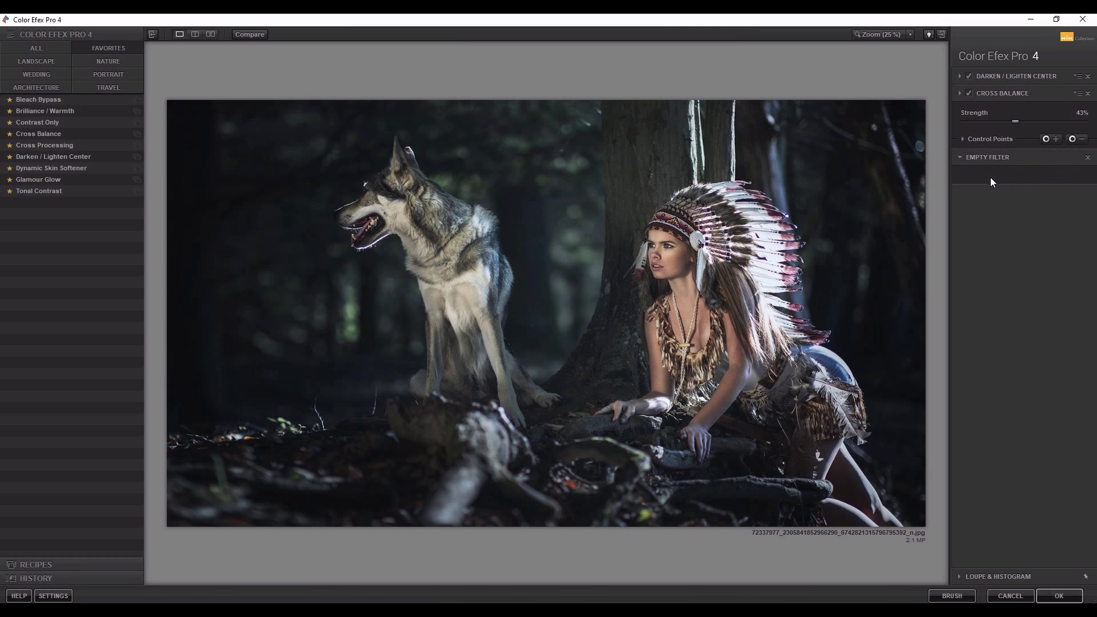
left_click(29, 193)
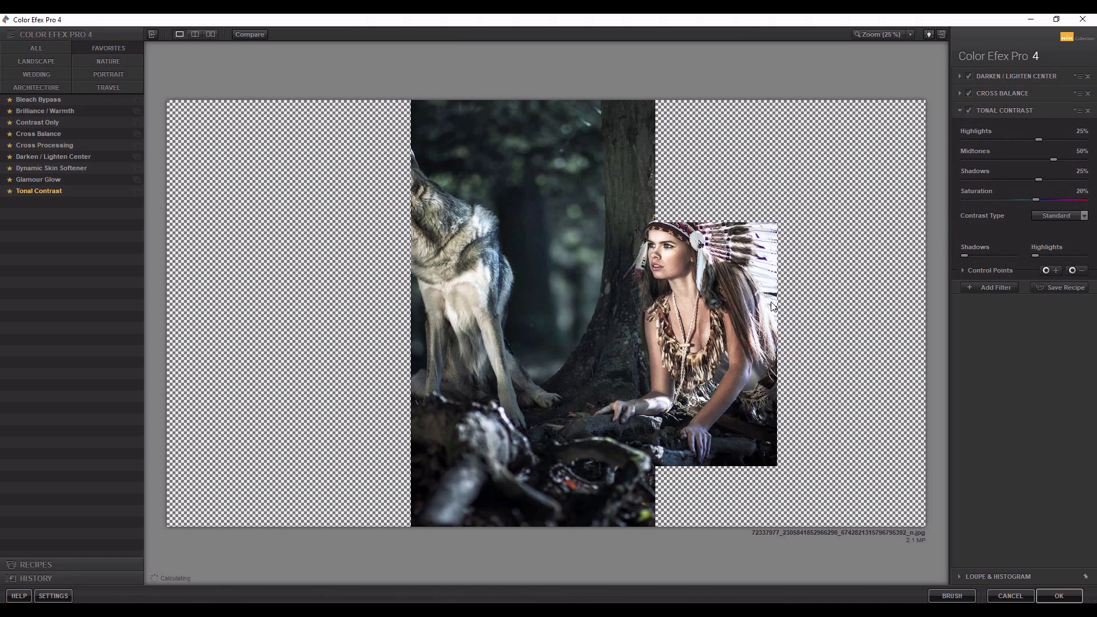
left_click(990, 271)
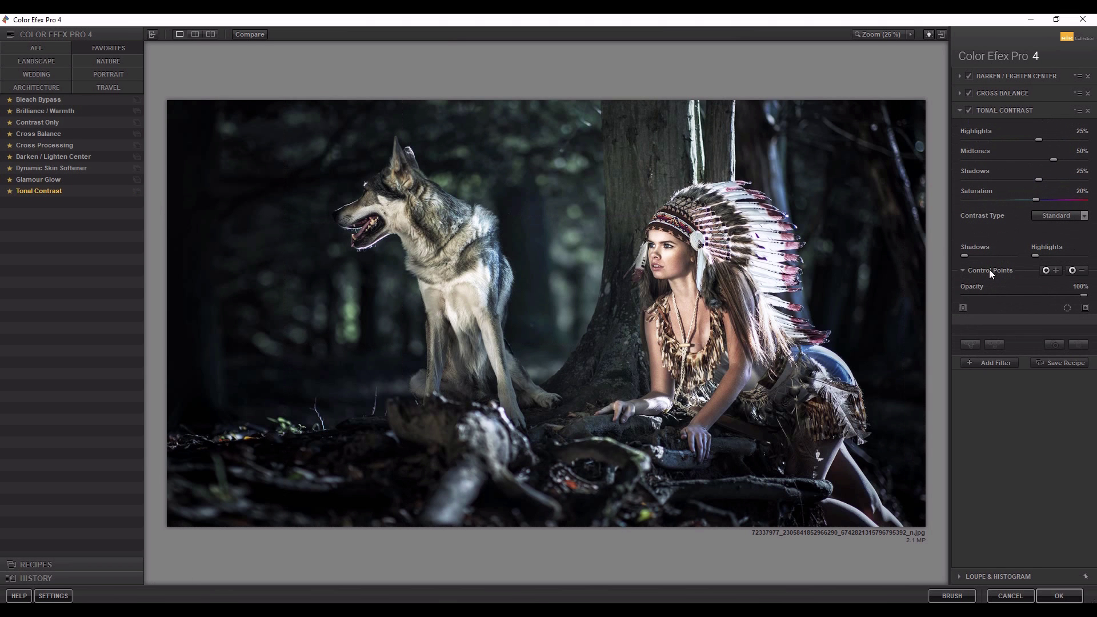
left_click_drag(965, 294, 972, 295)
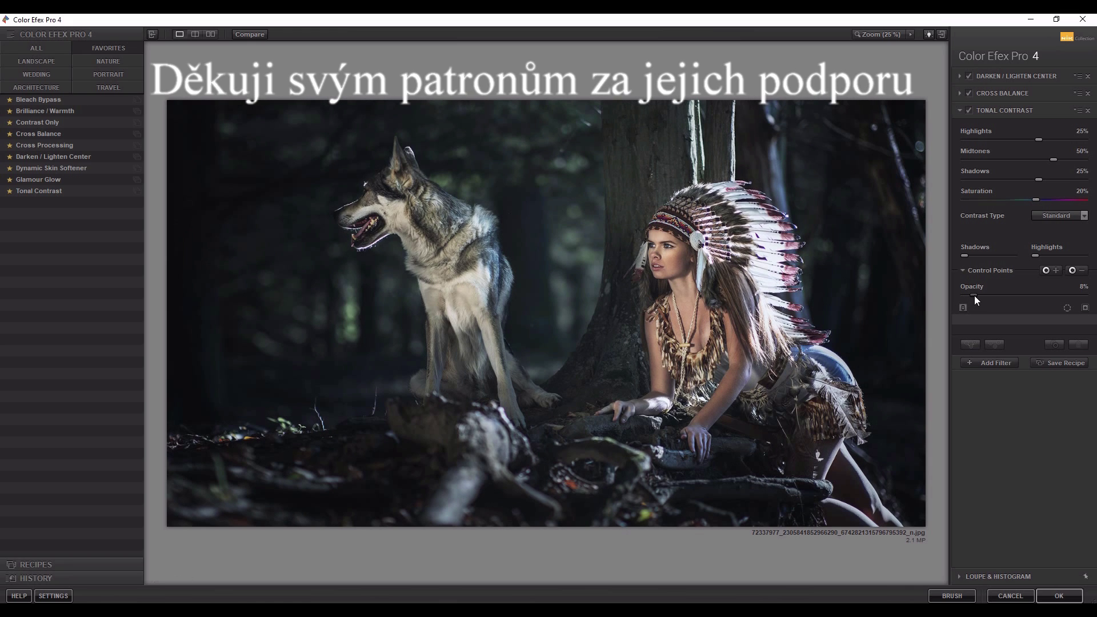
- Lower the Darken / Lighten Center Border Luminosity further and apply the filter stack
left_click(995, 91)
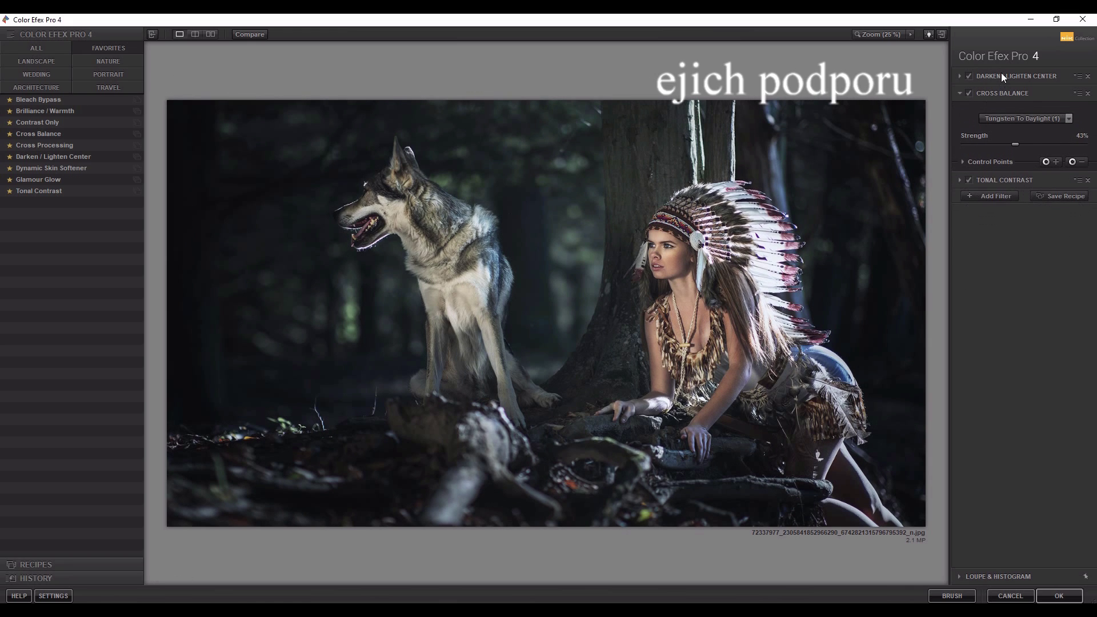
left_click(1001, 74)
left_click(999, 150)
left_click_drag(988, 147, 978, 146)
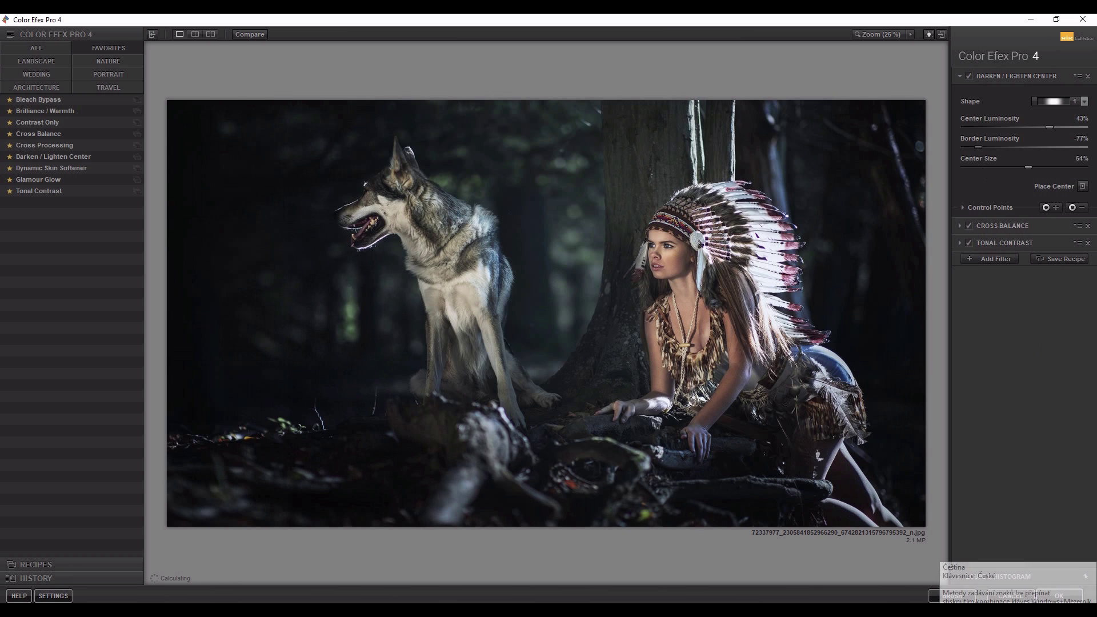
left_click(1060, 595)
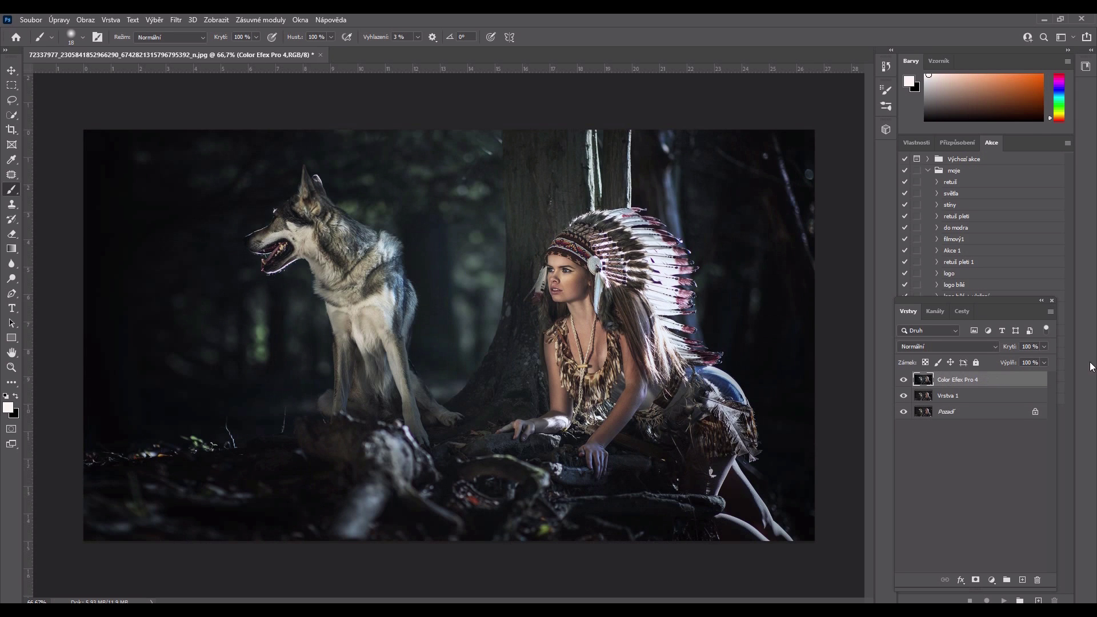
left_click(904, 380)
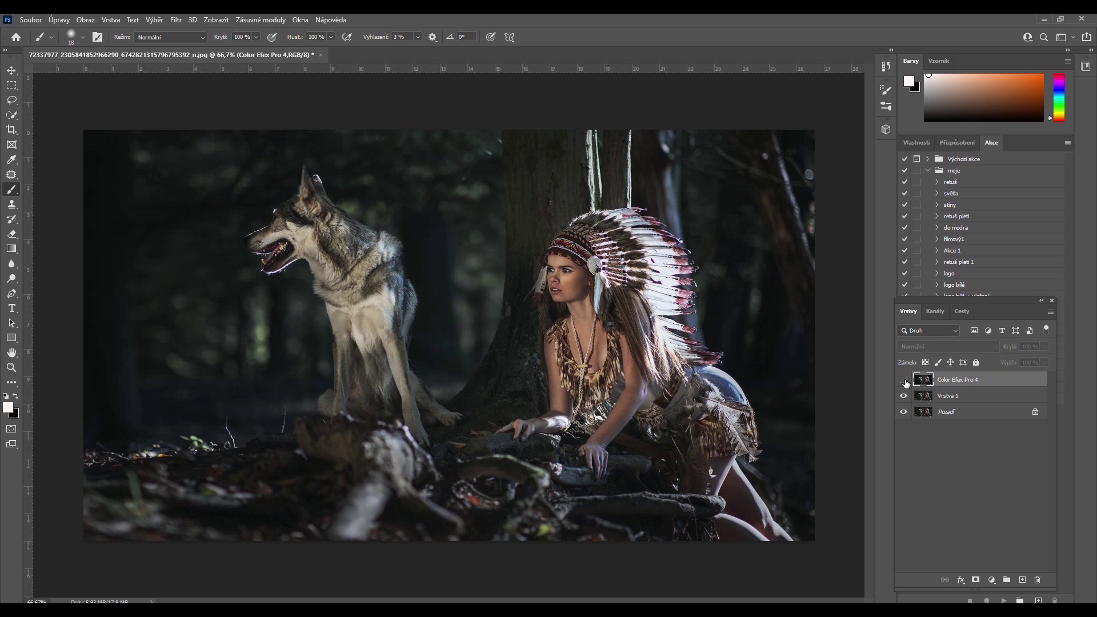
left_click(904, 380)
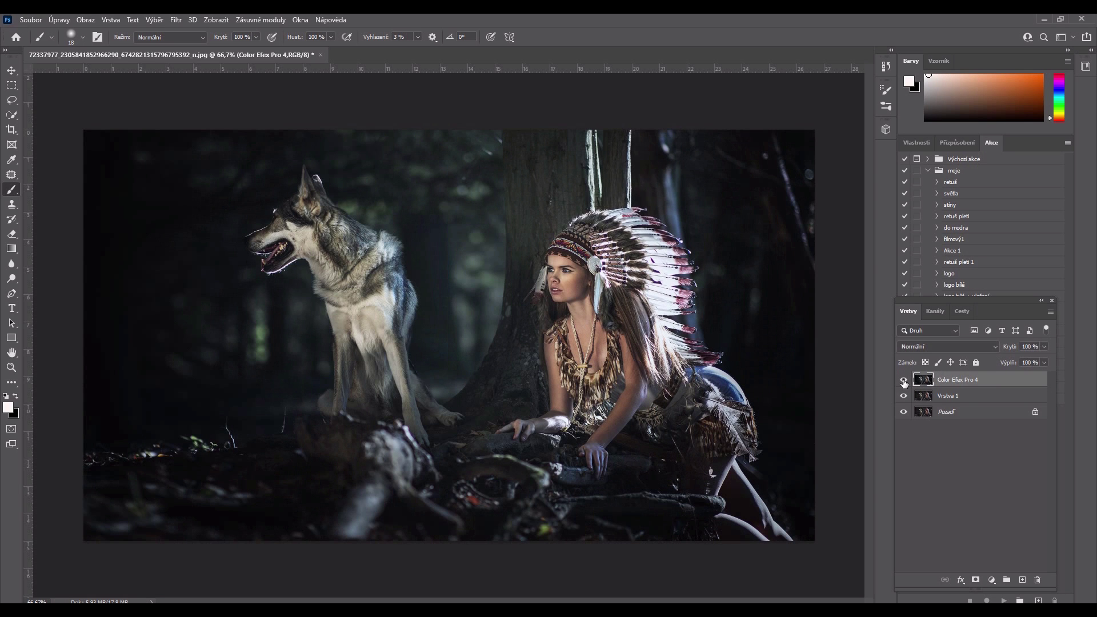
left_click(903, 380)
left_click(903, 380)
- Launch Viveza 2 and place a control point on the tree trunk
left_click(176, 20)
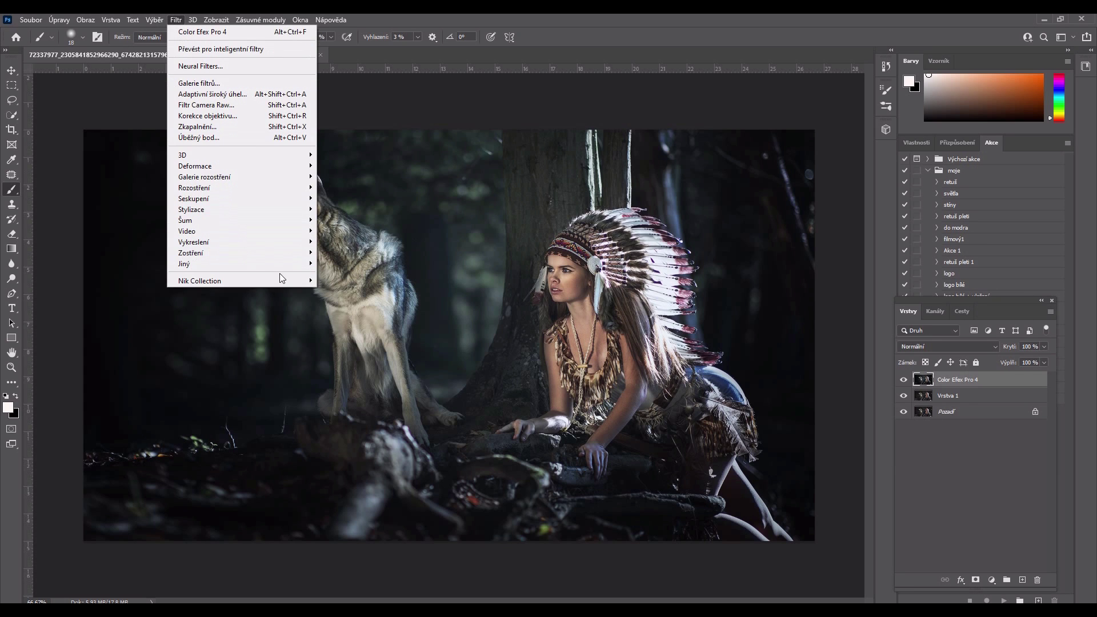
mouse_move(200, 280)
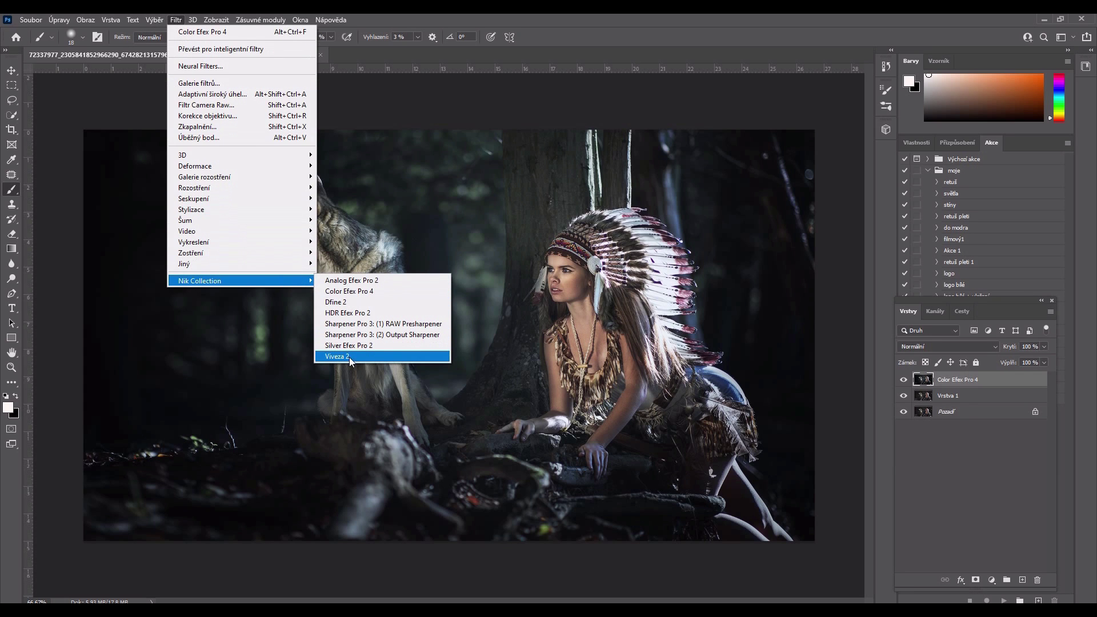
left_click(354, 357)
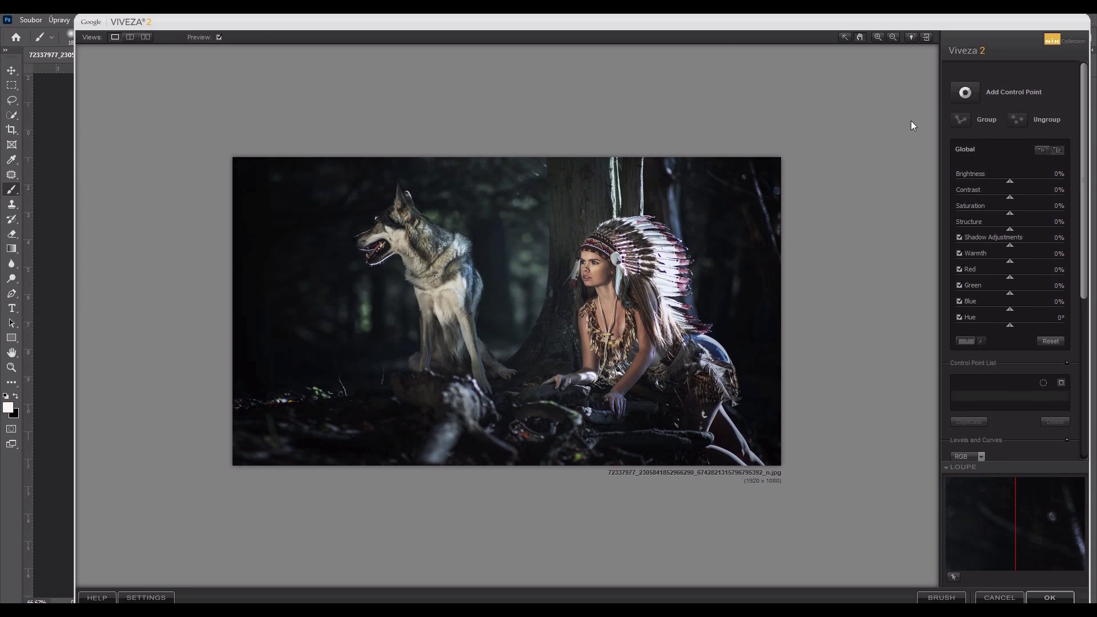
left_click(963, 94)
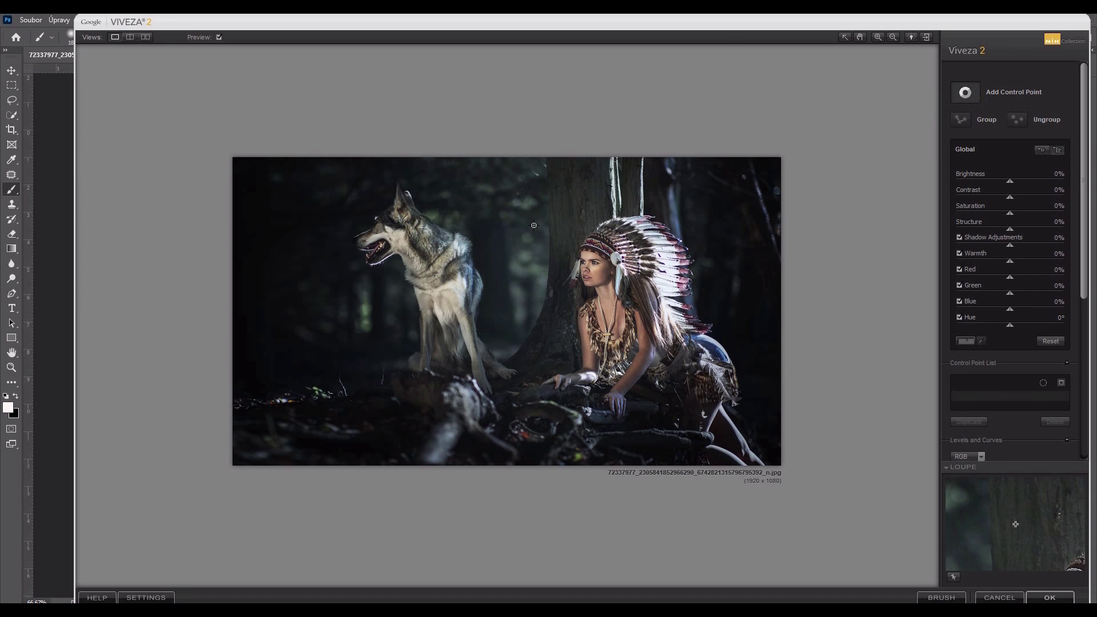
left_click(517, 233)
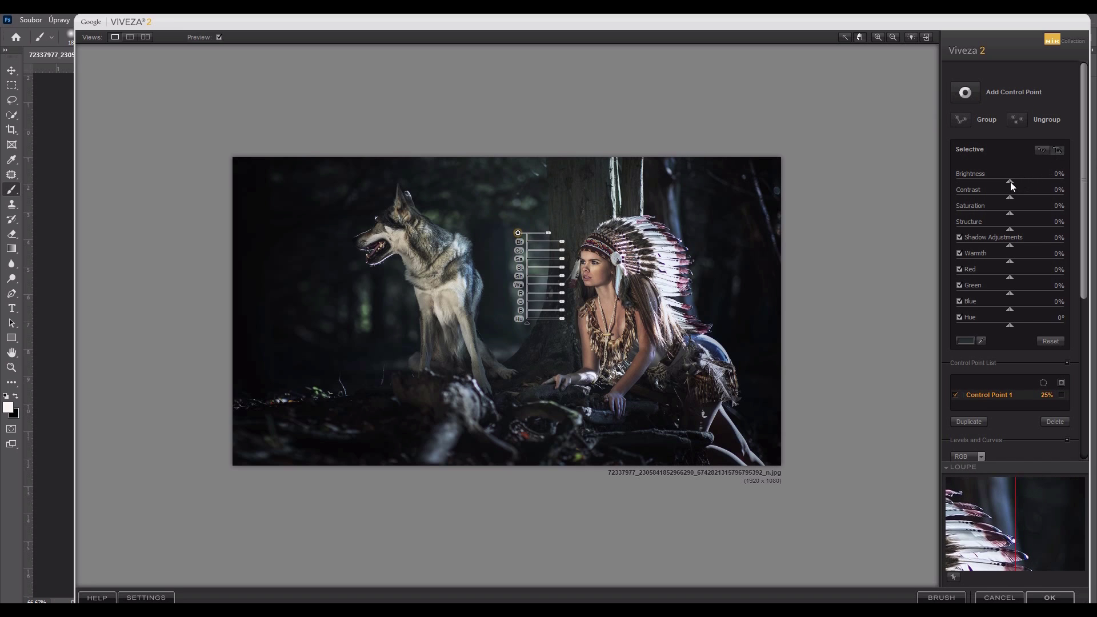
- Give the trunk point Brightness 13%, Contrast 36%, Structure -25%, Hue 28°, plus saturation and blue tweaks
left_click_drag(1010, 181, 1022, 183)
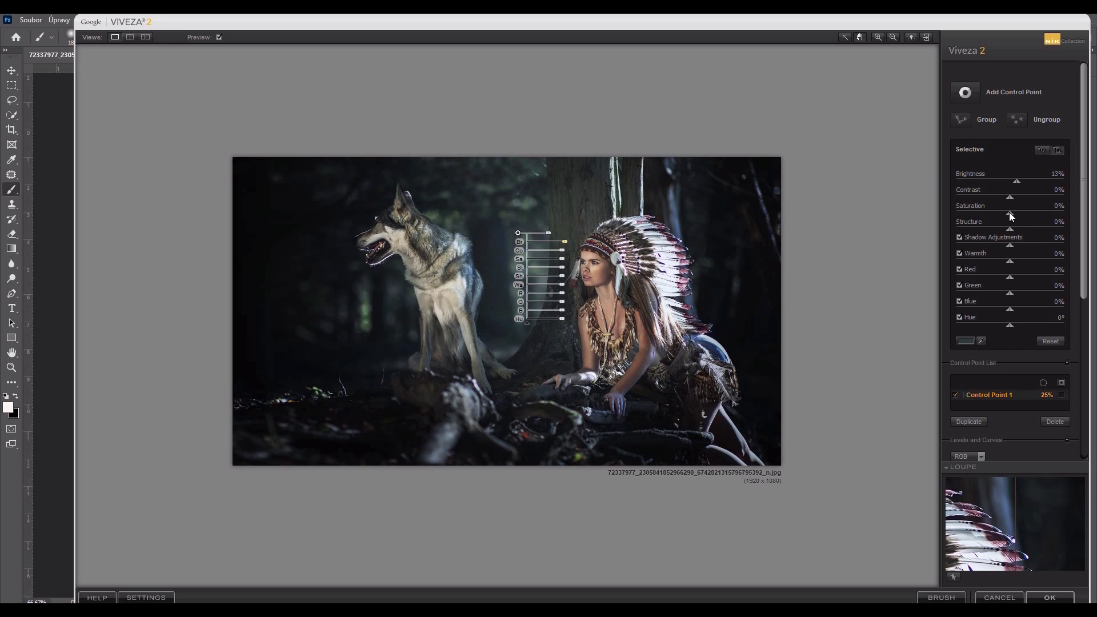
left_click_drag(1019, 215, 1016, 215)
left_click_drag(1002, 229, 993, 228)
mouse_move(1015, 310)
left_mouse_down()
mouse_move(1043, 316)
mouse_move(1020, 297)
left_mouse_up()
left_click(1011, 295)
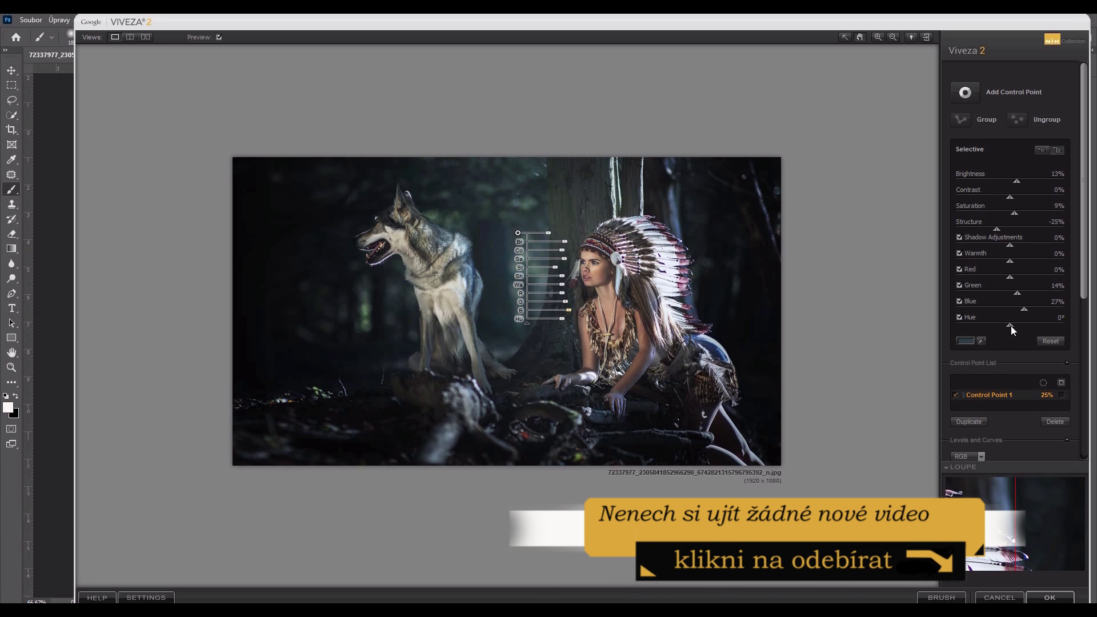
left_click_drag(1000, 326, 1018, 325)
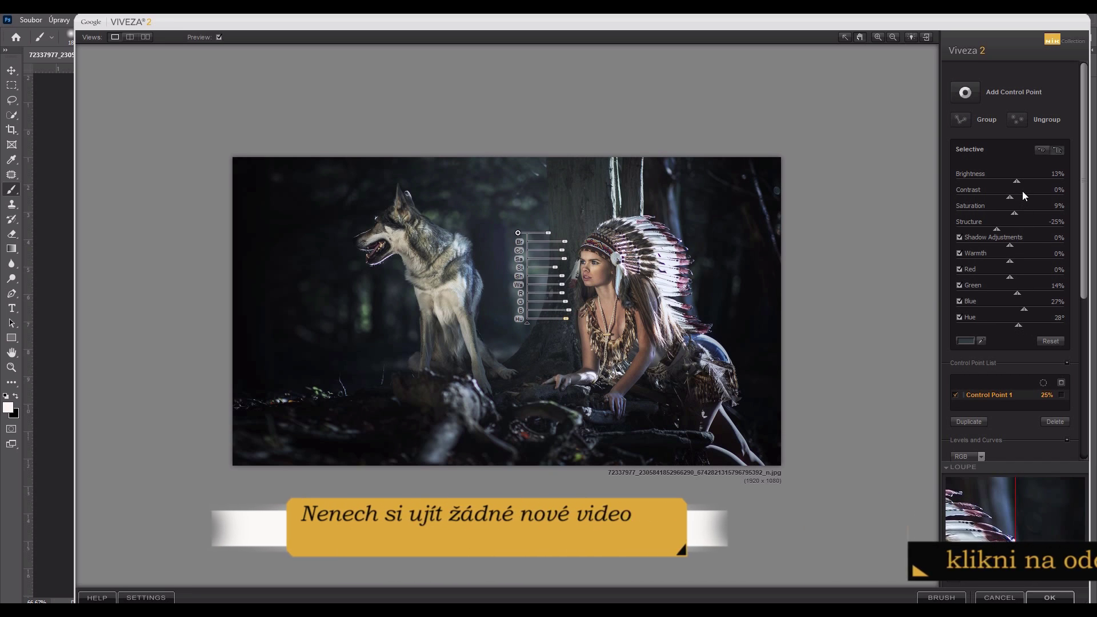
left_click_drag(1009, 197, 1029, 202)
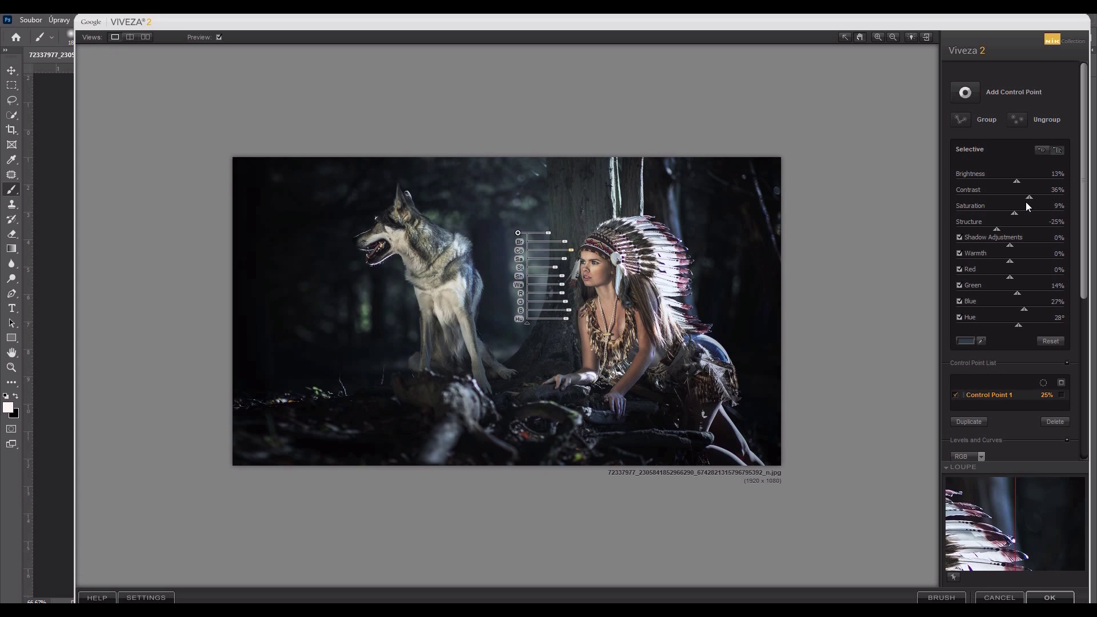
- Add a wolf control point: Brightness 58%, Contrast 14%, Structure -10%, Green 27%, Blue 21%
left_click(965, 94)
left_click(364, 307)
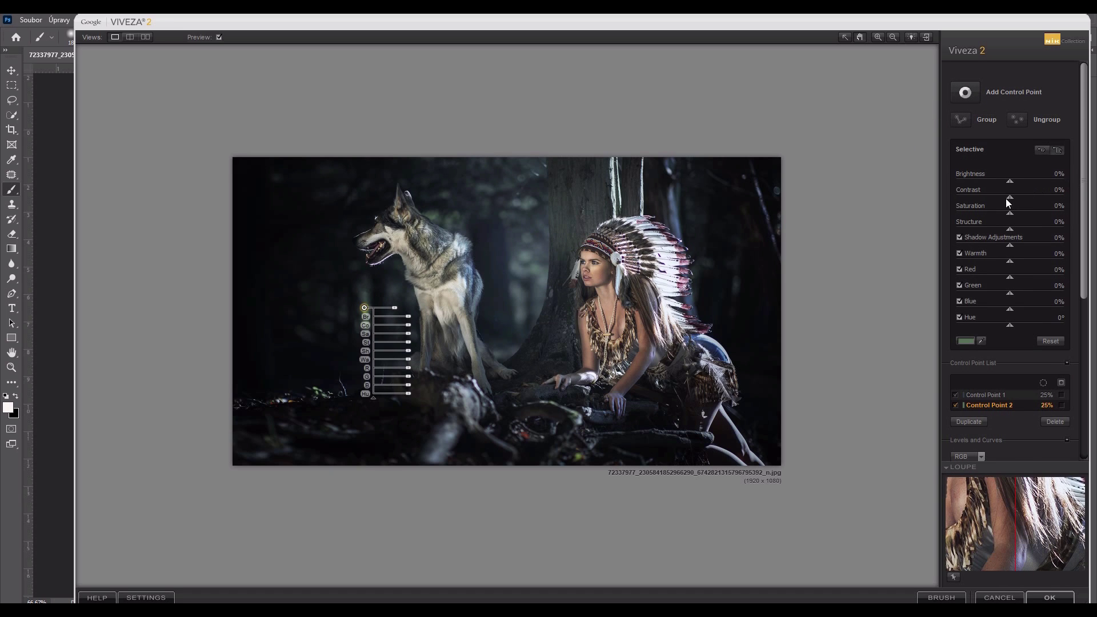
left_click_drag(1009, 180, 1043, 186)
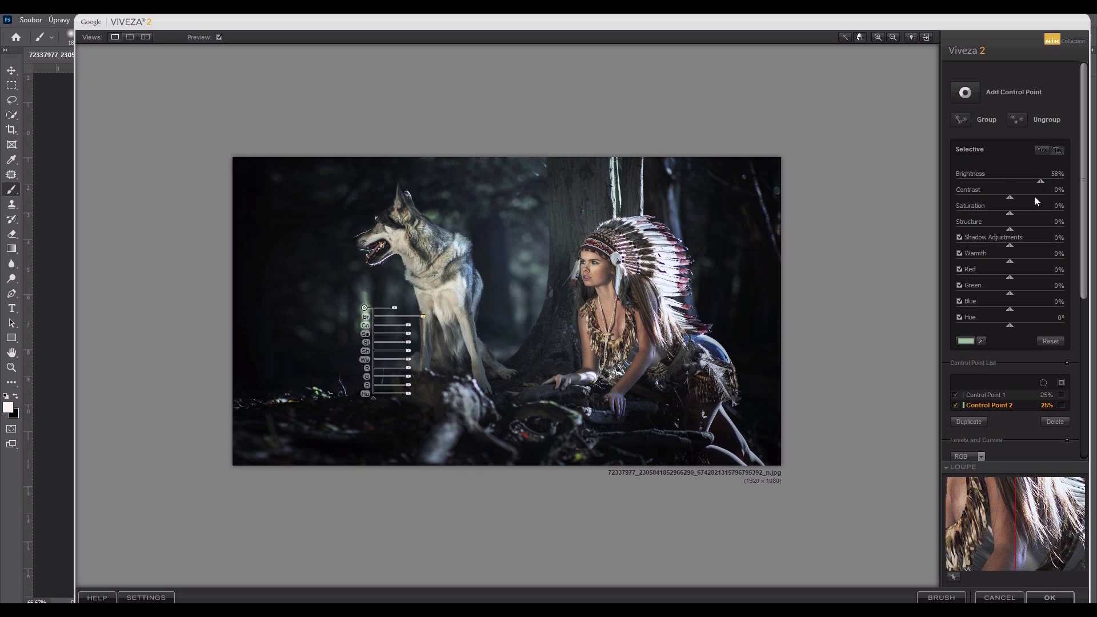
mouse_move(1016, 201)
left_mouse_down()
mouse_move(1037, 205)
mouse_move(1019, 206)
left_mouse_up()
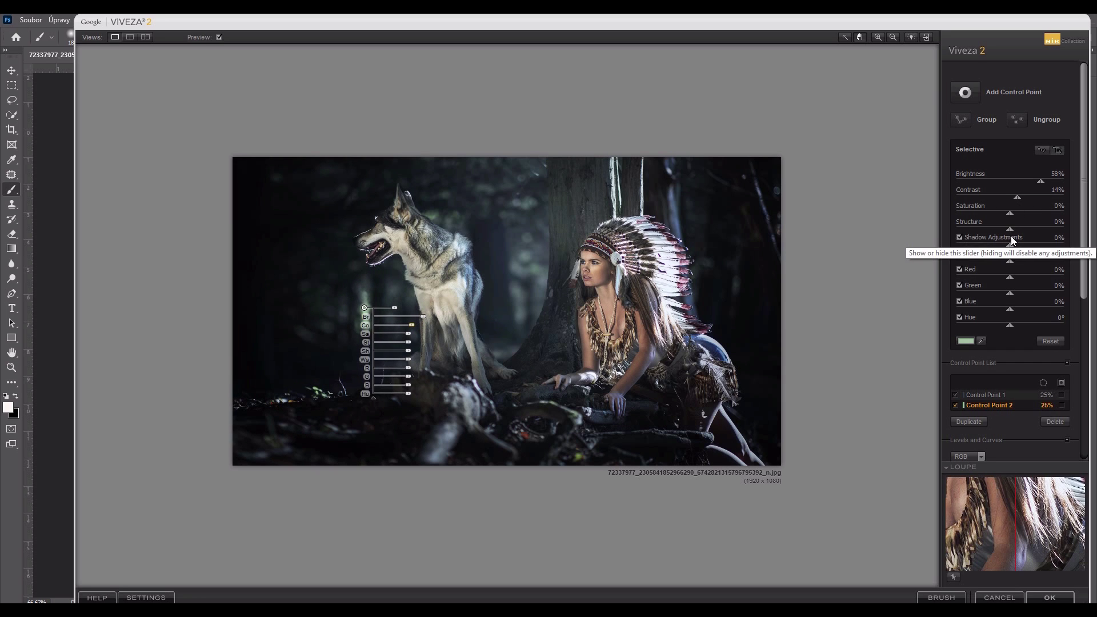
mouse_move(1009, 232)
left_mouse_down()
mouse_move(1028, 233)
mouse_move(1004, 234)
left_mouse_up()
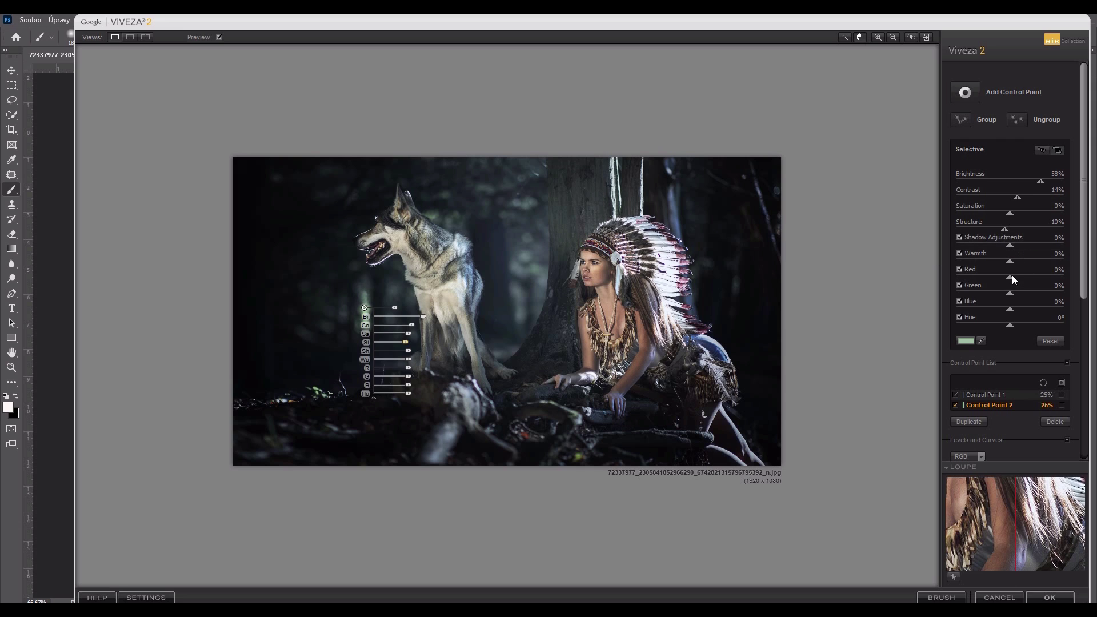
mouse_move(1014, 294)
left_mouse_down()
mouse_move(1039, 296)
mouse_move(1025, 296)
left_mouse_up()
left_click(1020, 310)
- Keep the Viveza edits as a Viveza 2 layer, toggle it to compare, and bring up Filtr > Nik Collection
left_click(1052, 597)
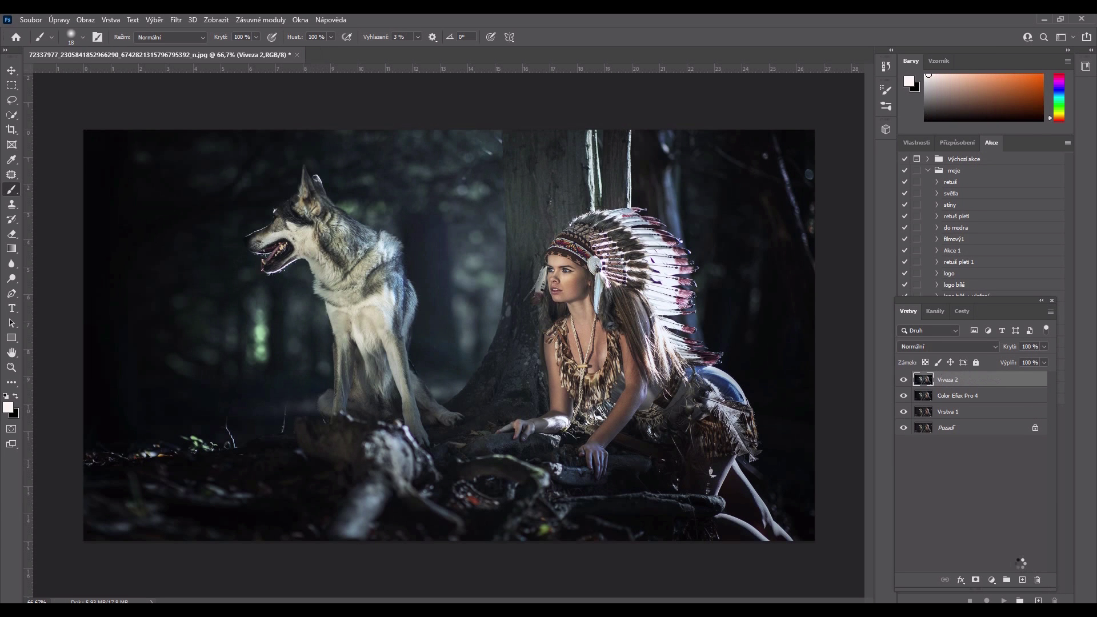
left_click(903, 380)
left_click(903, 380)
left_click(903, 380)
left_click(175, 20)
mouse_move(200, 280)
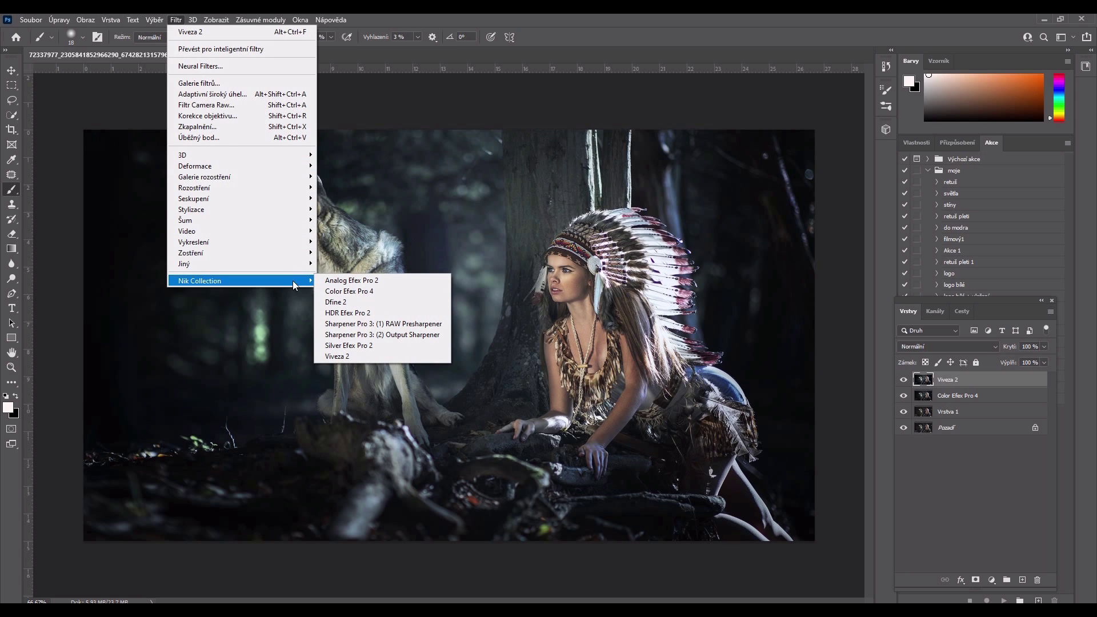
- Launch Analog Efex Pro 2 and apply the Classic Camera 3 preset from CAMERAS
left_click(342, 284)
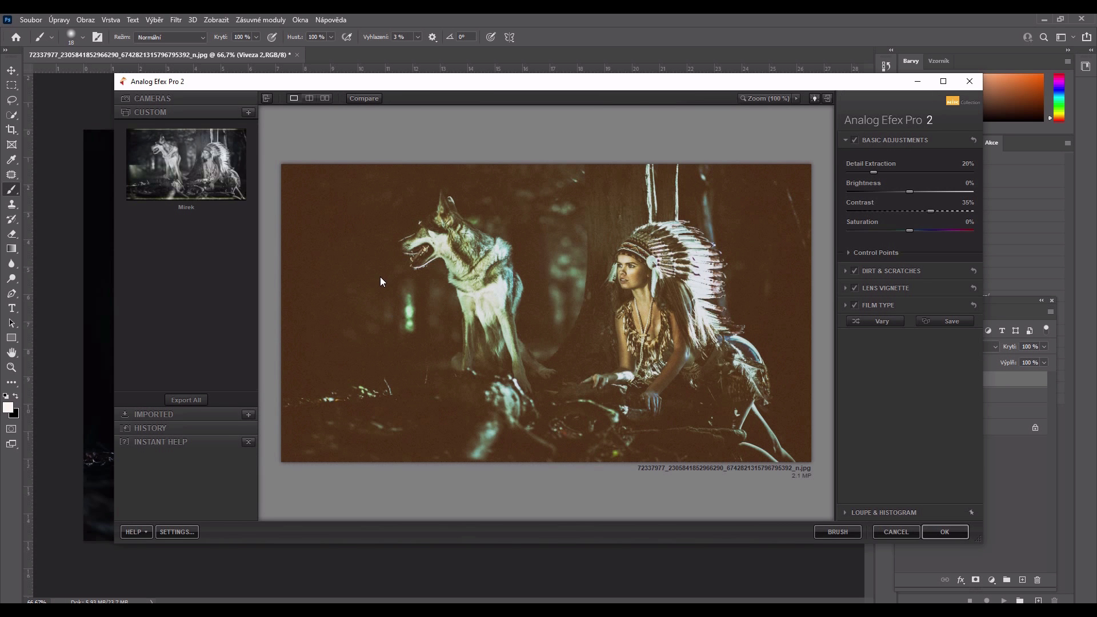
left_click(169, 99)
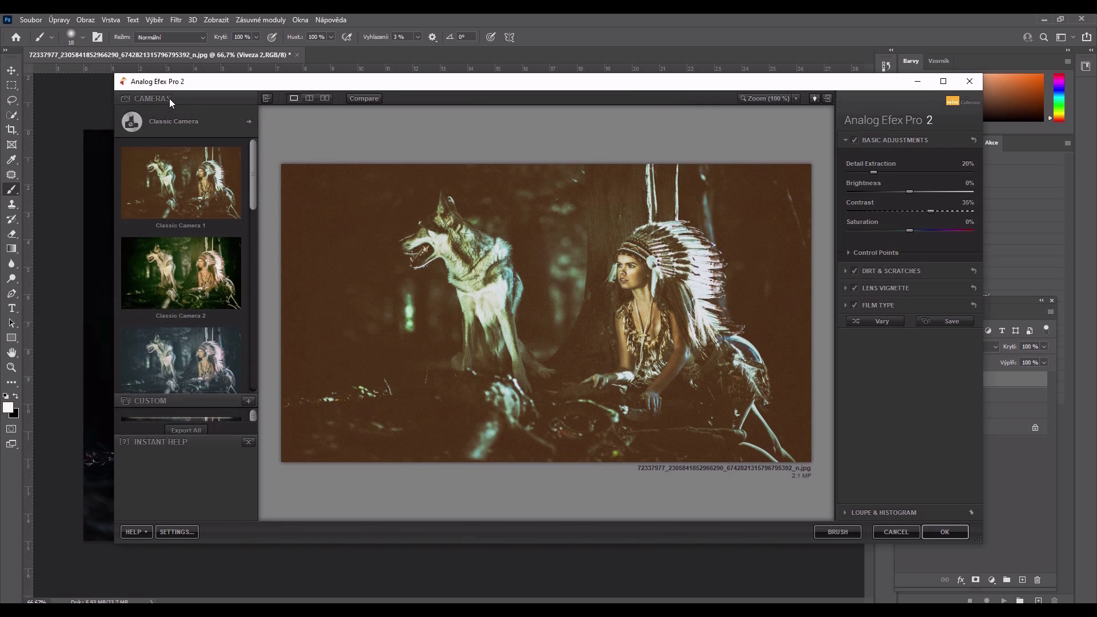
scroll(197, 263, "down", 2)
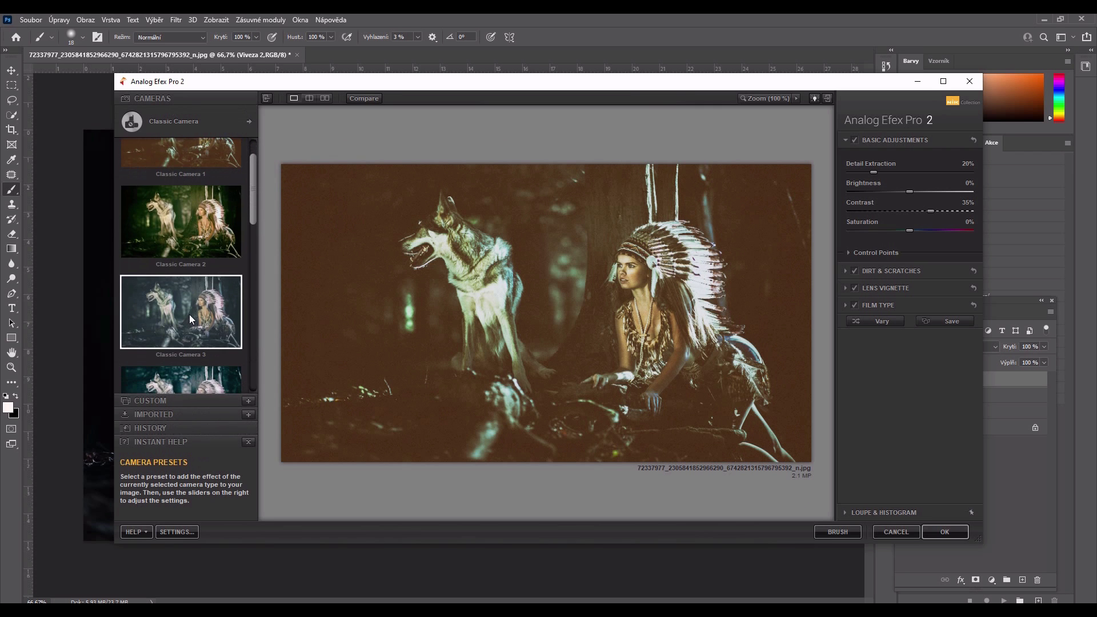
left_click(190, 314)
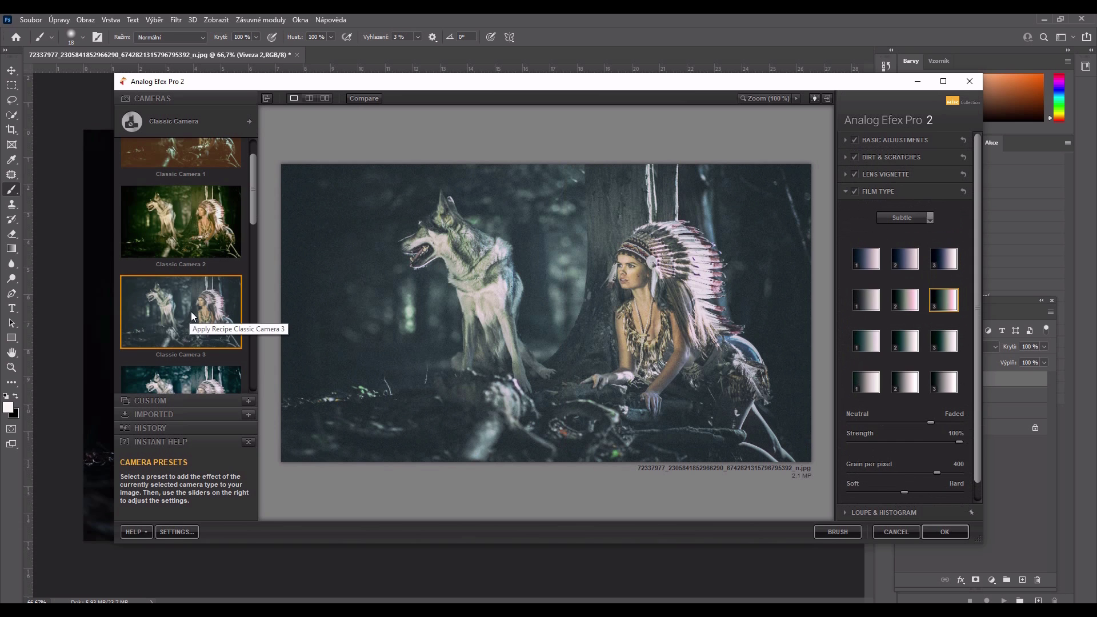
- Apply Classic Camera 4 at 73% strength with grain 292 as a new layer
left_click(200, 381)
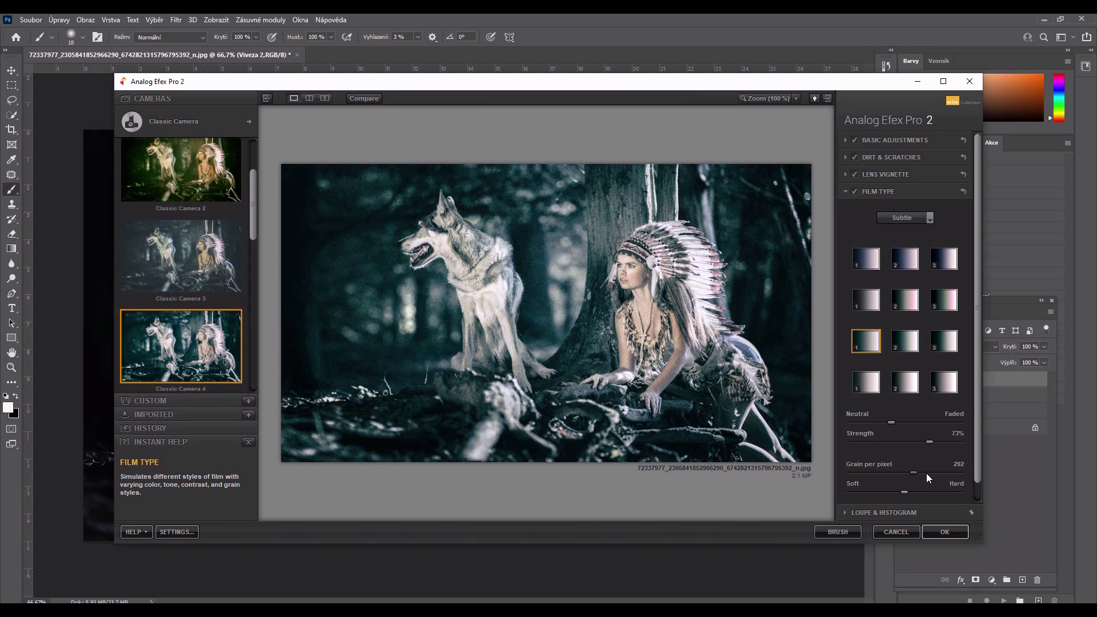
left_click(944, 531)
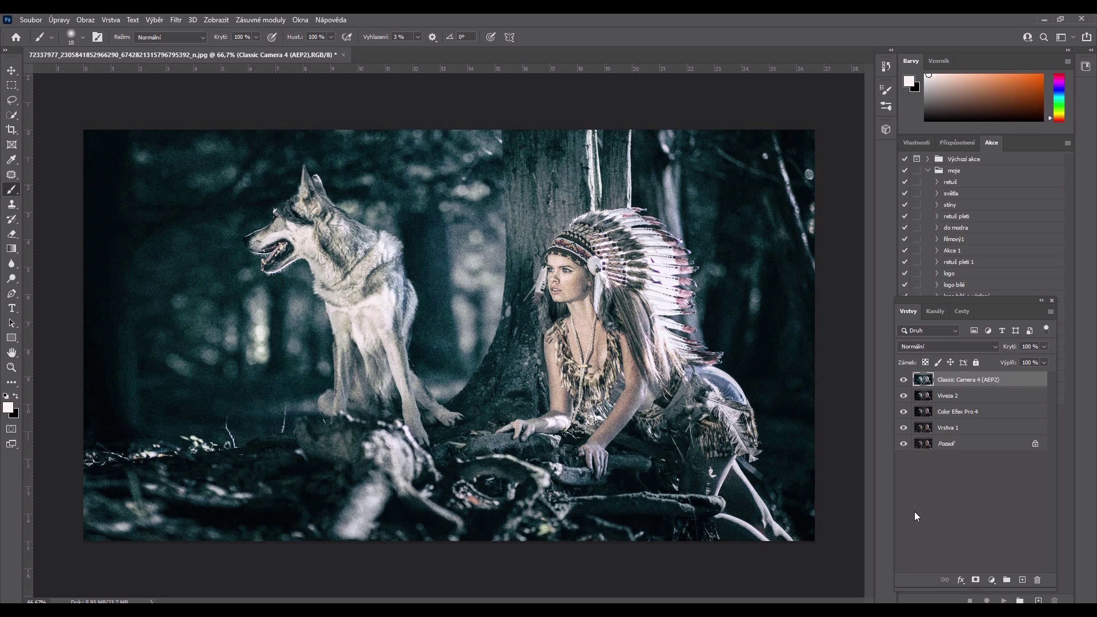
- Set the Classic Camera 4 (AEP2) layer to 40% opacity, then hide it to compare
left_click(1043, 347)
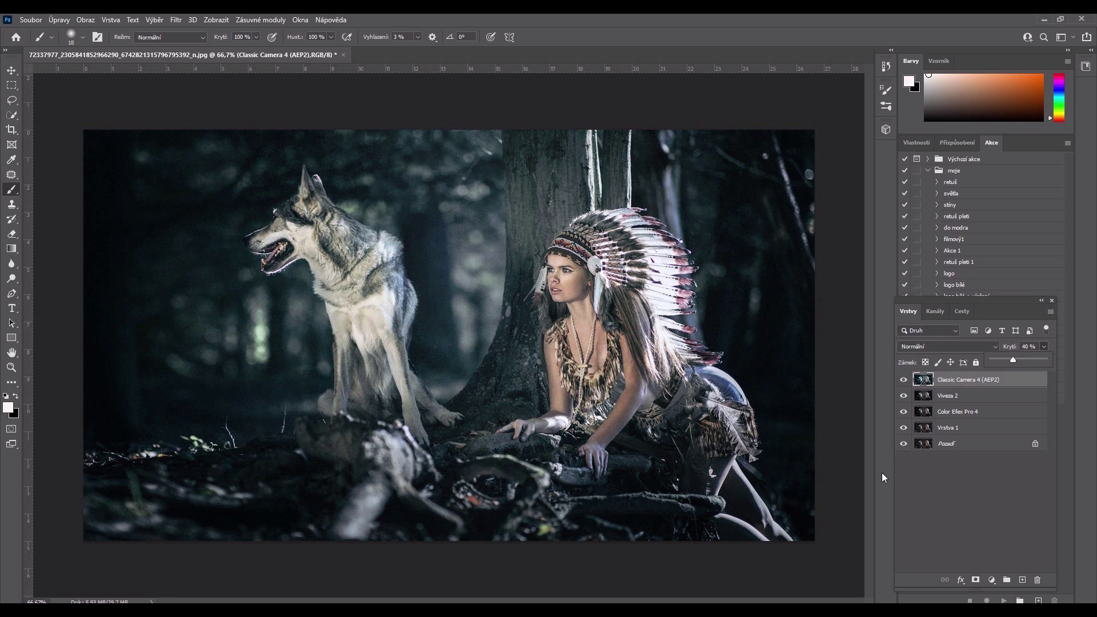
left_click(904, 388)
left_click(903, 379)
left_click(903, 379)
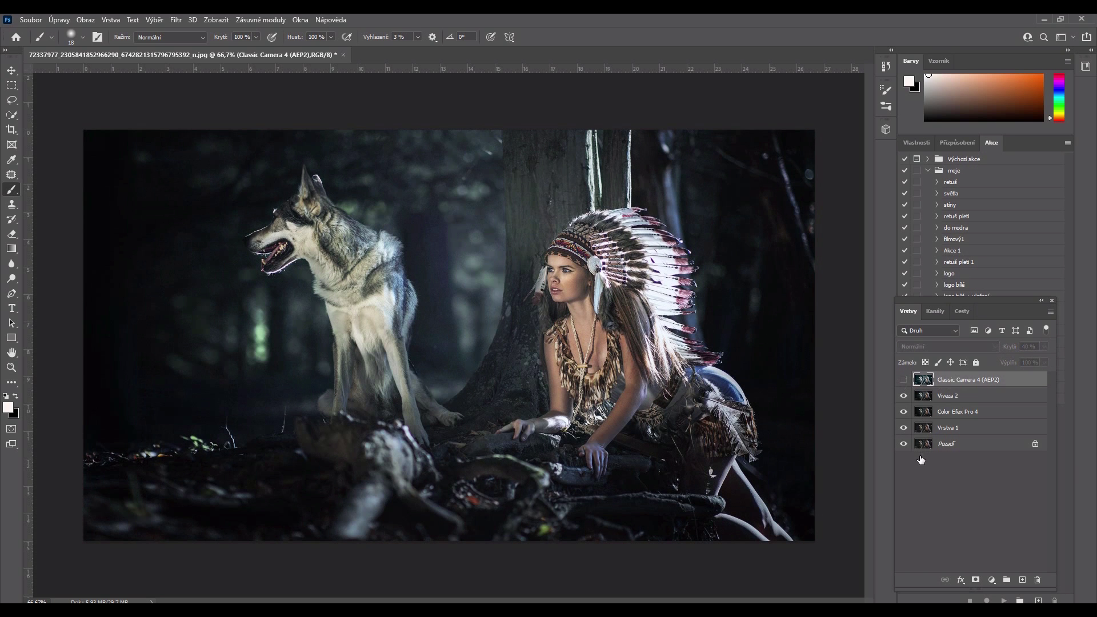